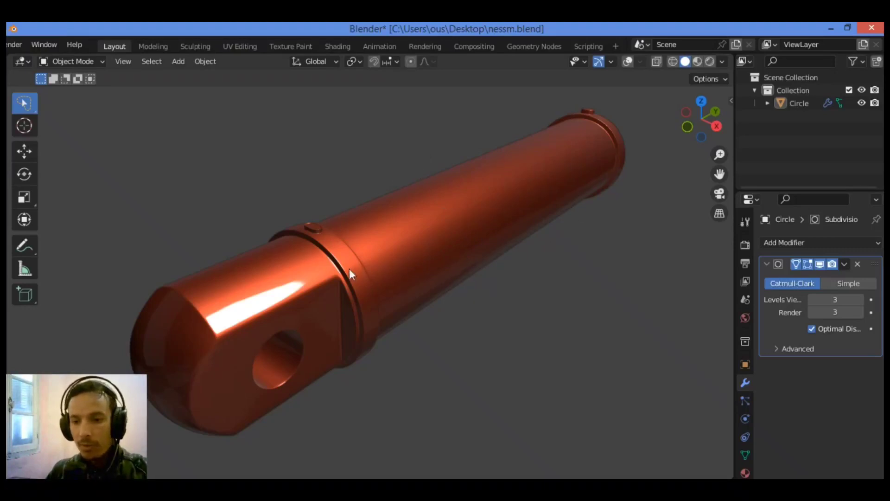
Turn on the viewport overlays and hide the finished cylinder object in the viewport.
{"action": "left_click", "coordinate": [488, 233]}
{"action": "left_click", "coordinate": [628, 61]}
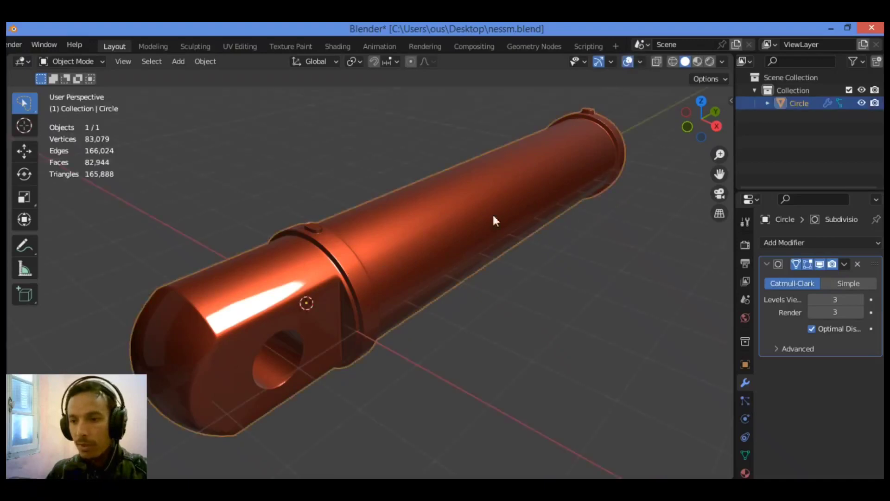
{"action": "left_click", "coordinate": [862, 103]}
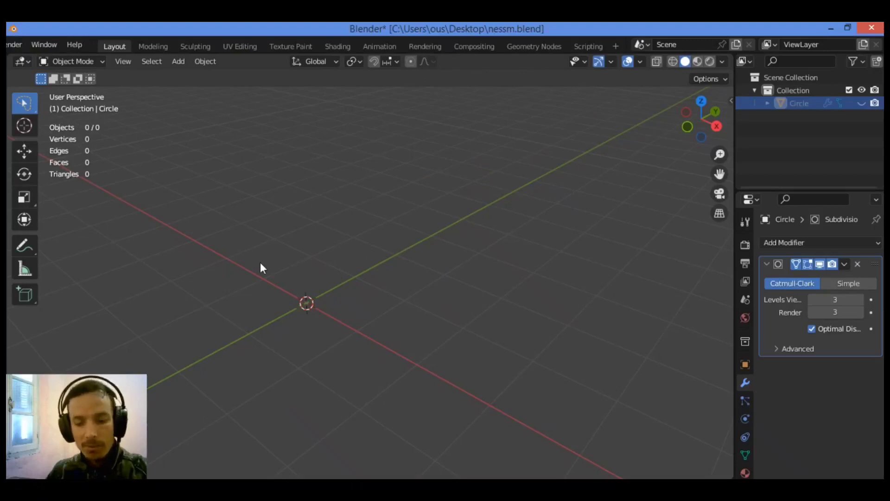
Add a mesh circle at the origin and rotate it 90° about the X axis.
{"action": "key", "text": "shift+a"}
{"action": "mouse_move", "coordinate": [260, 227]}
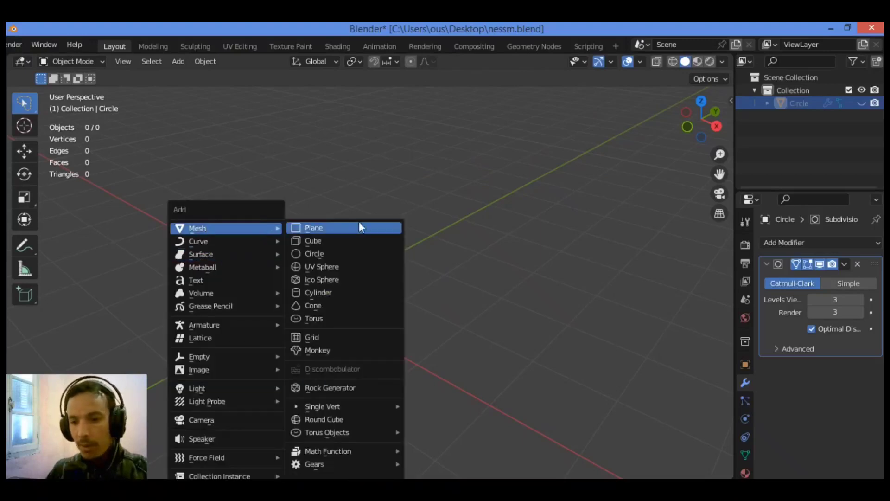
{"action": "left_click", "coordinate": [360, 253]}
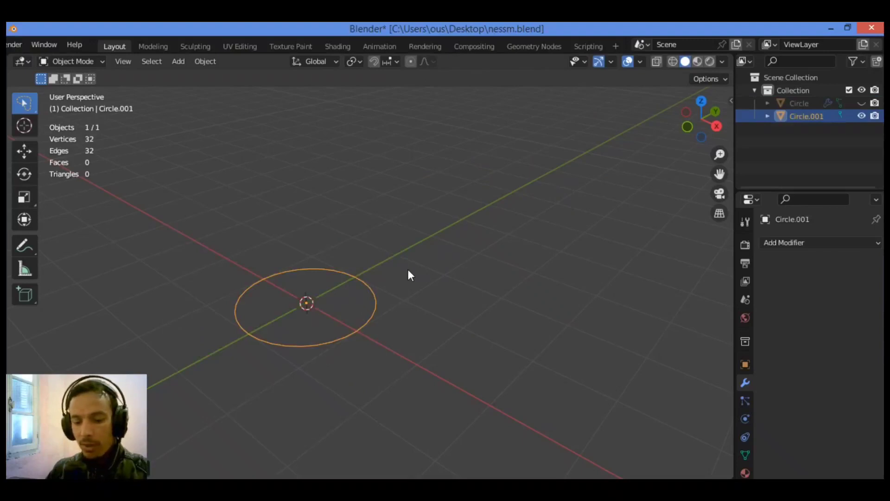
{"action": "key", "text": "r"}
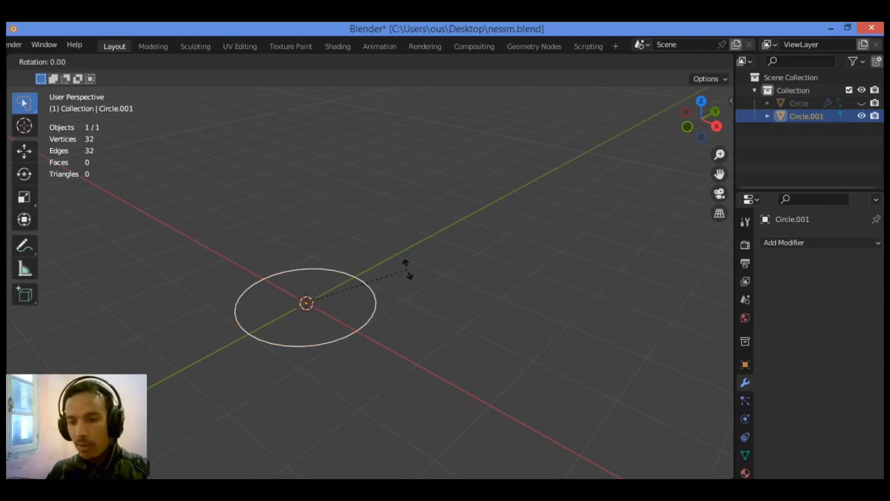
{"action": "type", "text": "x"}
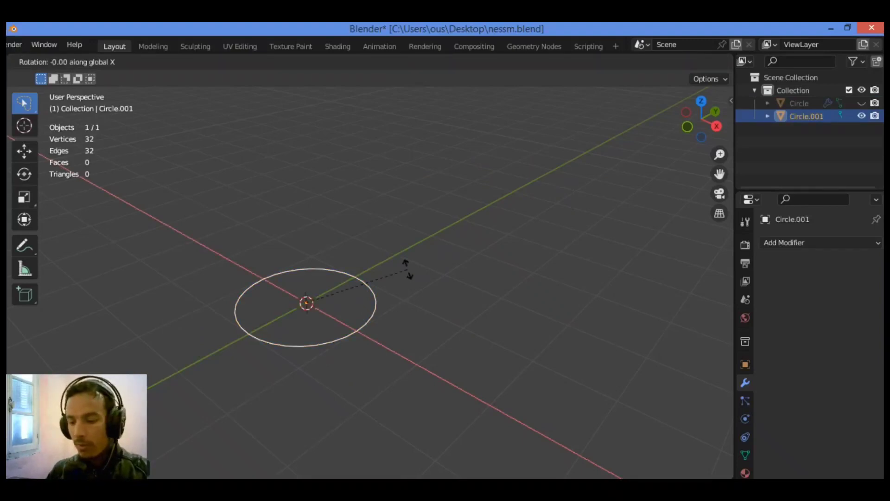
{"action": "type", "text": "90"}
{"action": "key", "text": "Return"}
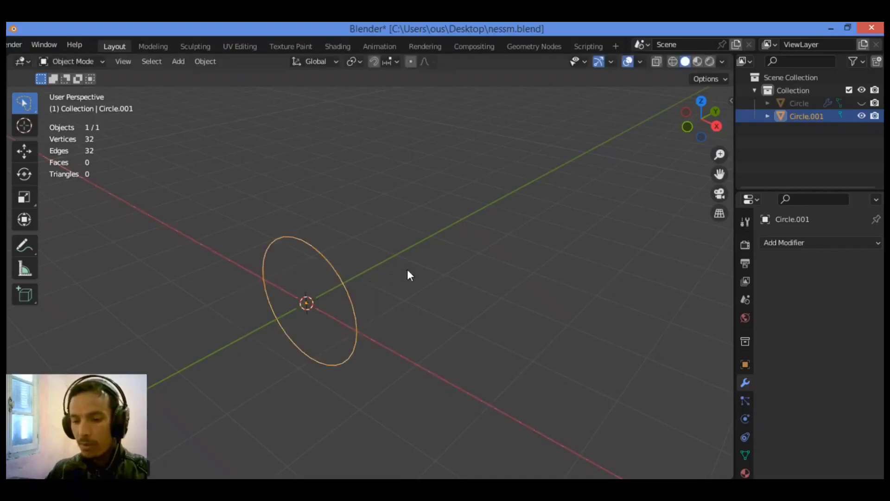
In Edit Mode with vertex selection, extrude the whole circle along the Y axis into an open tube.
{"action": "key", "text": "Tab"}
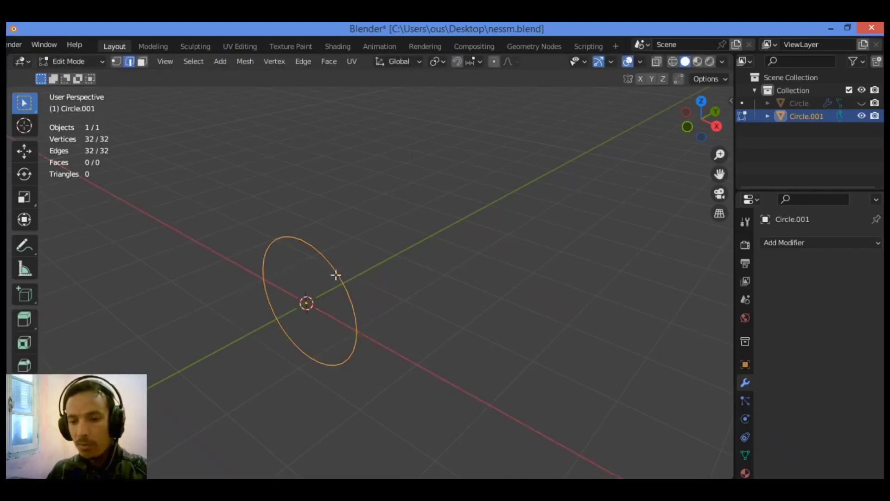
{"action": "left_click", "coordinate": [114, 63]}
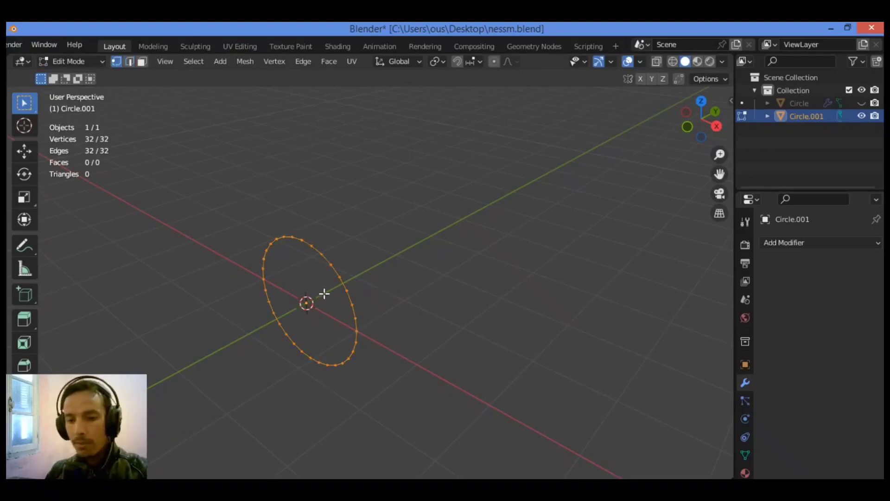
{"action": "key", "text": "e"}
{"action": "key", "text": "y"}
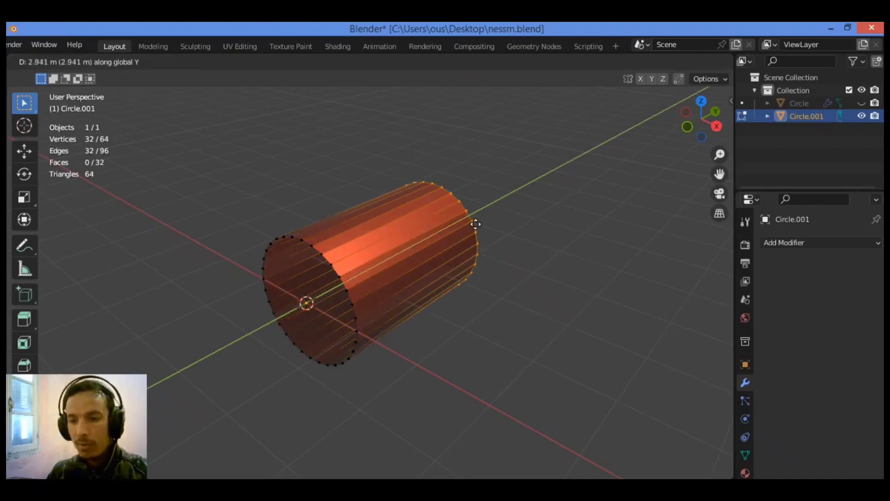
{"action": "left_click", "coordinate": [475, 223]}
Scale the entire tube down uniformly to about two thirds of its size.
{"action": "key", "text": "a"}
{"action": "key", "text": "s"}
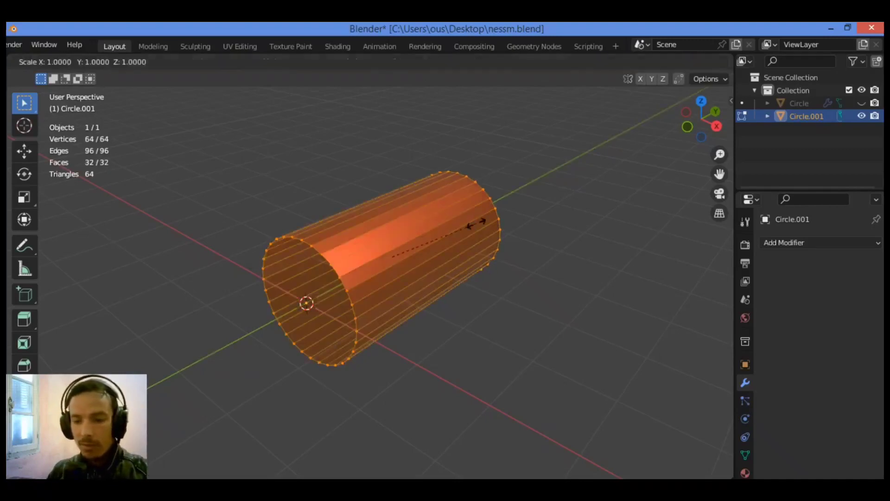
{"action": "left_click", "coordinate": [448, 235]}
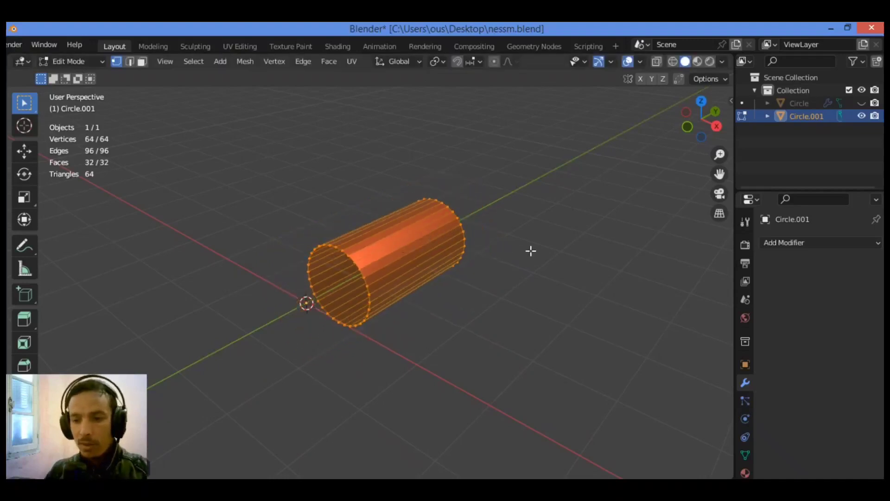
{"action": "scroll", "coordinate": [531, 250], "scroll_direction": "up", "scroll_amount": 3}
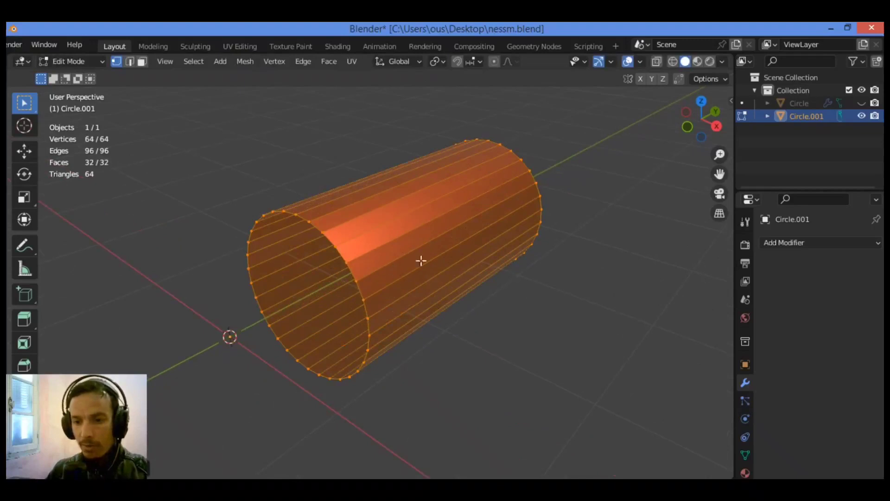
{"action": "scroll", "coordinate": [385, 291], "scroll_direction": "down", "scroll_amount": 2}
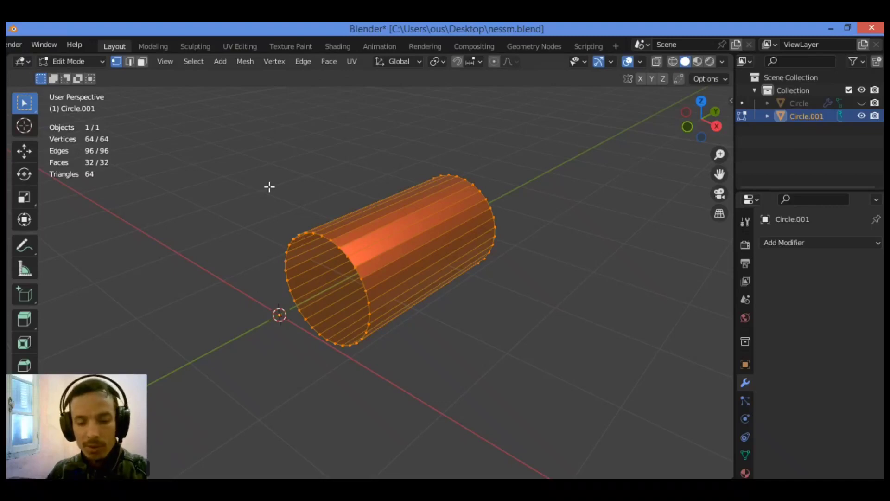
In the right side view, annotate a rounded eye outline joining the tube's near end, with a central hole and two inner edge curves.
{"action": "key", "text": "KP_3"}
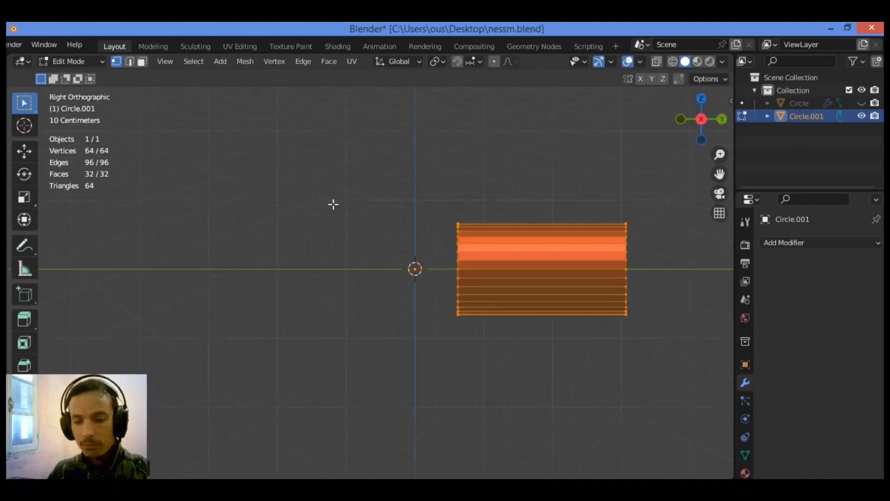
{"action": "left_click", "coordinate": [32, 246]}
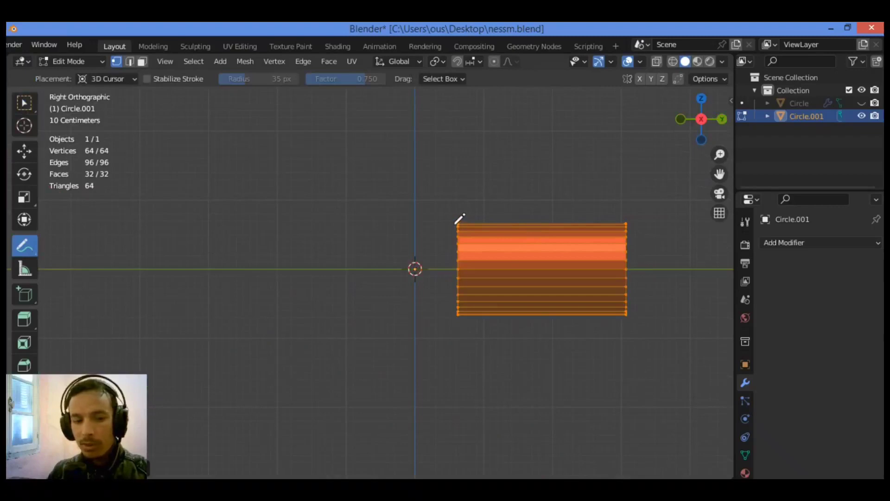
{"action": "mouse_move", "coordinate": [456, 223]}
{"action": "left_mouse_down"}
{"action": "mouse_move", "coordinate": [405, 224]}
{"action": "mouse_move", "coordinate": [388, 206]}
{"action": "mouse_move", "coordinate": [295, 189]}
{"action": "mouse_move", "coordinate": [233, 201]}
{"action": "mouse_move", "coordinate": [200, 262]}
{"action": "mouse_move", "coordinate": [217, 318]}
{"action": "mouse_move", "coordinate": [320, 364]}
{"action": "mouse_move", "coordinate": [398, 346]}
{"action": "mouse_move", "coordinate": [420, 313]}
{"action": "mouse_move", "coordinate": [461, 314]}
{"action": "left_mouse_up"}
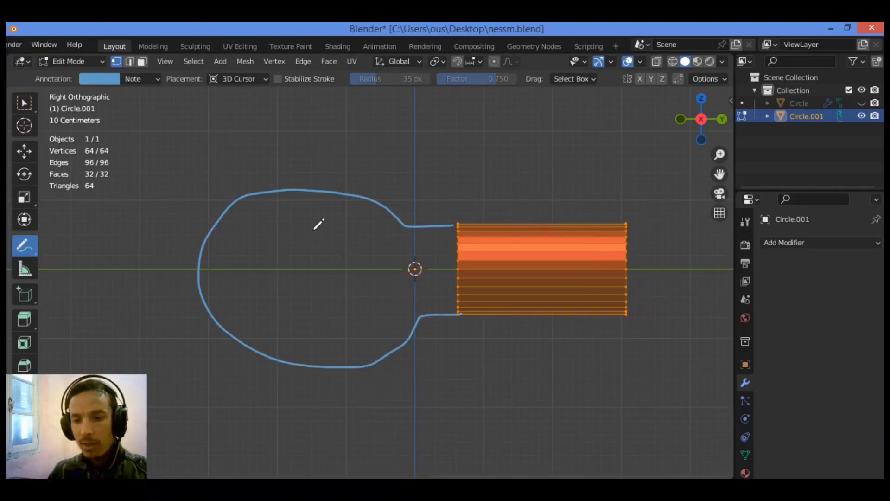
{"action": "mouse_move", "coordinate": [312, 229]}
{"action": "left_mouse_down"}
{"action": "mouse_move", "coordinate": [260, 243]}
{"action": "mouse_move", "coordinate": [258, 281]}
{"action": "mouse_move", "coordinate": [352, 288]}
{"action": "mouse_move", "coordinate": [345, 233]}
{"action": "mouse_move", "coordinate": [326, 214]}
{"action": "mouse_move", "coordinate": [280, 231]}
{"action": "left_mouse_up"}
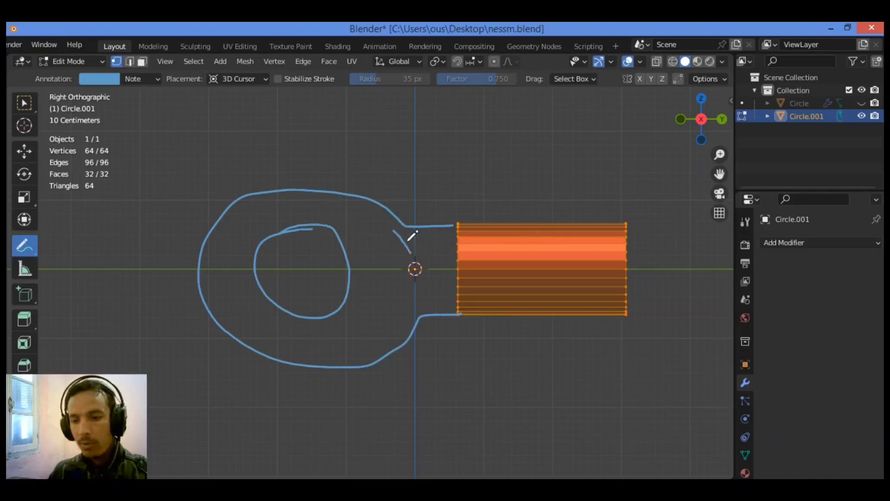
{"action": "mouse_move", "coordinate": [409, 250]}
{"action": "left_mouse_down"}
{"action": "mouse_move", "coordinate": [375, 216]}
{"action": "mouse_move", "coordinate": [348, 206]}
{"action": "left_mouse_up"}
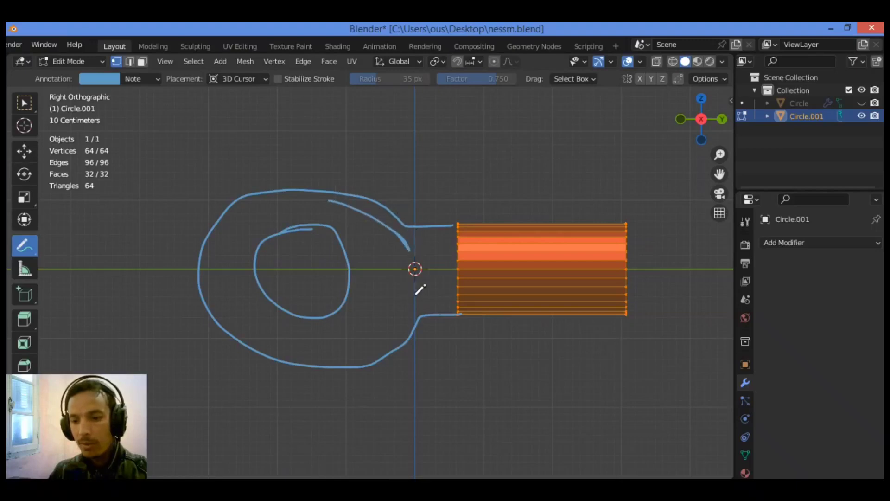
{"action": "mouse_move", "coordinate": [414, 296]}
{"action": "left_mouse_down"}
{"action": "mouse_move", "coordinate": [377, 332]}
{"action": "mouse_move", "coordinate": [325, 355]}
{"action": "left_mouse_up"}
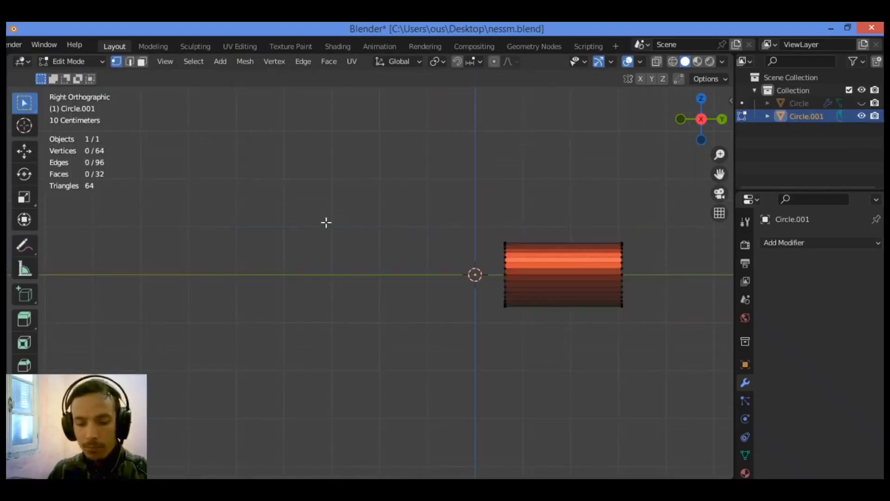
Add a second circle to the same mesh at the origin and rotate it 90° about the Y axis.
{"action": "key", "text": "shift+a"}
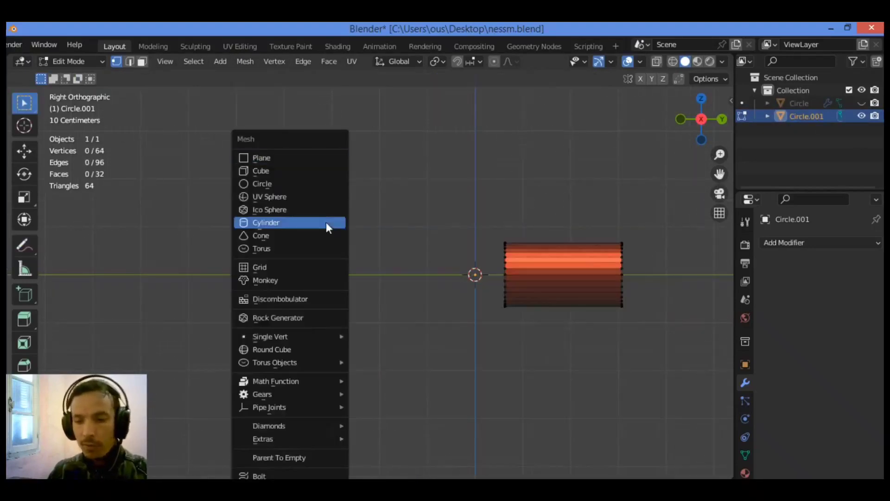
{"action": "left_click", "coordinate": [319, 184]}
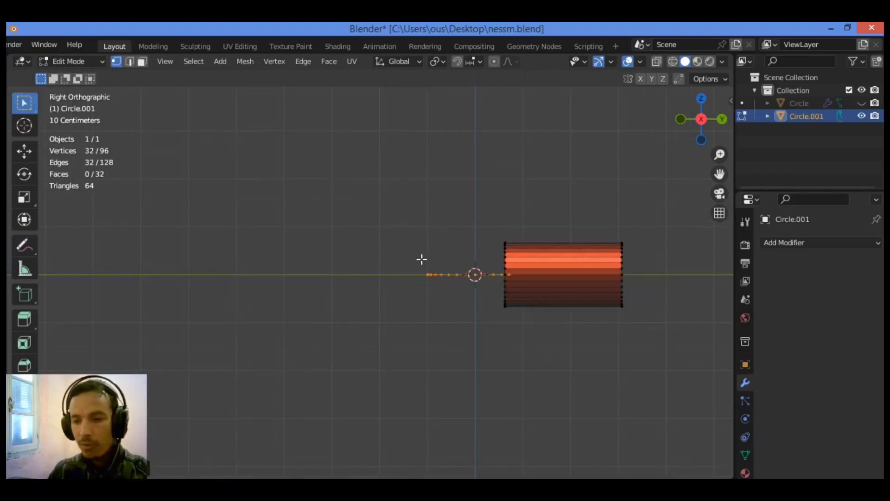
{"action": "key", "text": "r"}
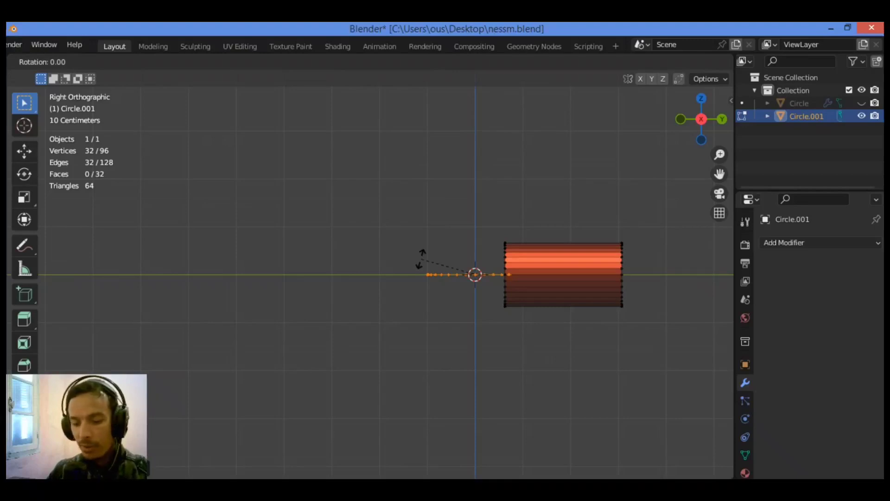
{"action": "type", "text": "y"}
{"action": "type", "text": "90"}
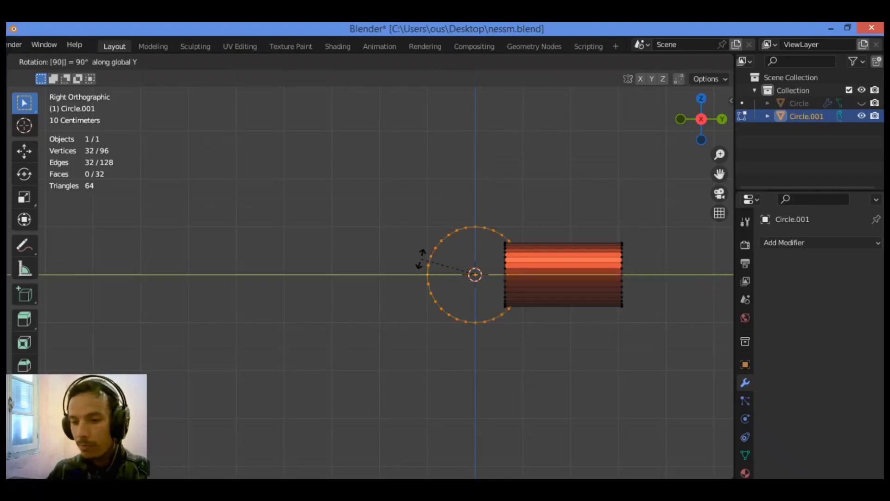
{"action": "key", "text": "Return"}
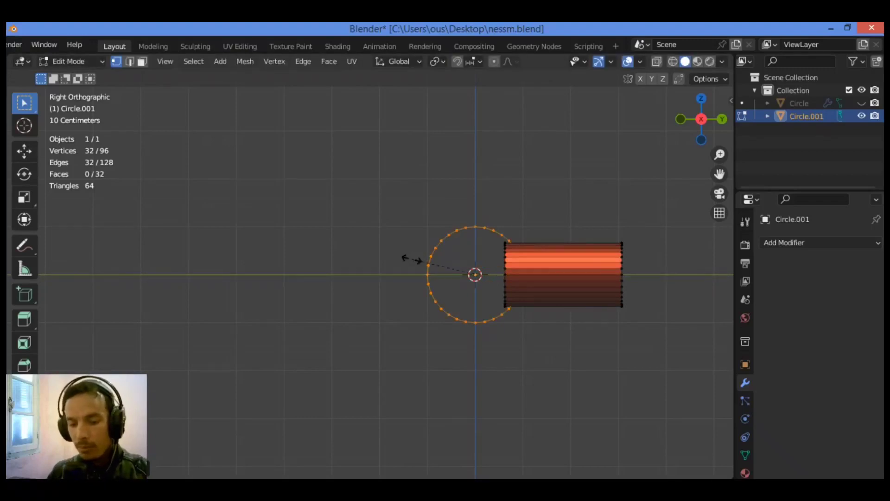
Enlarge the new circle to about 1.4 times its size and move it about -2.24 m along Y, clear of the tube.
{"action": "key", "text": "s"}
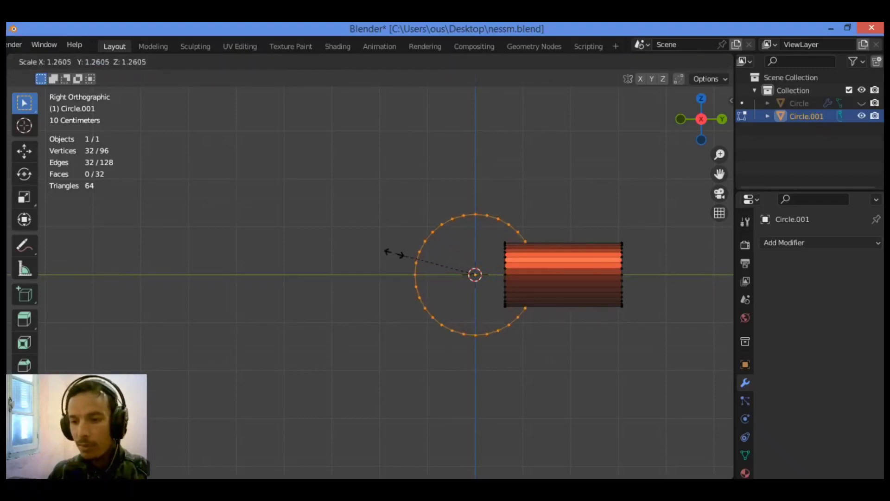
{"action": "left_click", "coordinate": [390, 251]}
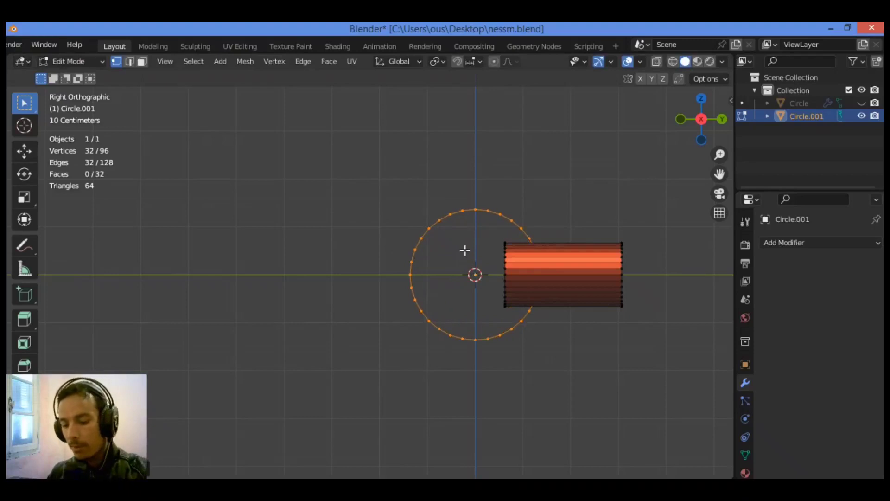
{"action": "key", "text": "g"}
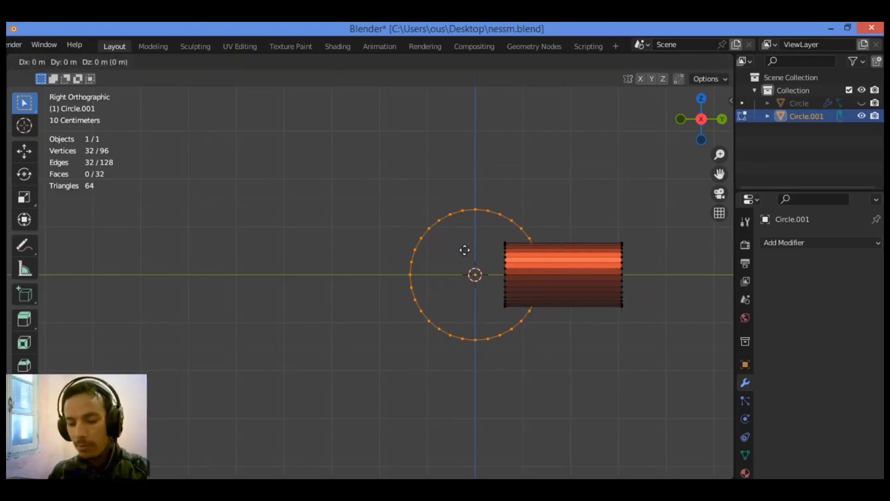
{"action": "key", "text": "y"}
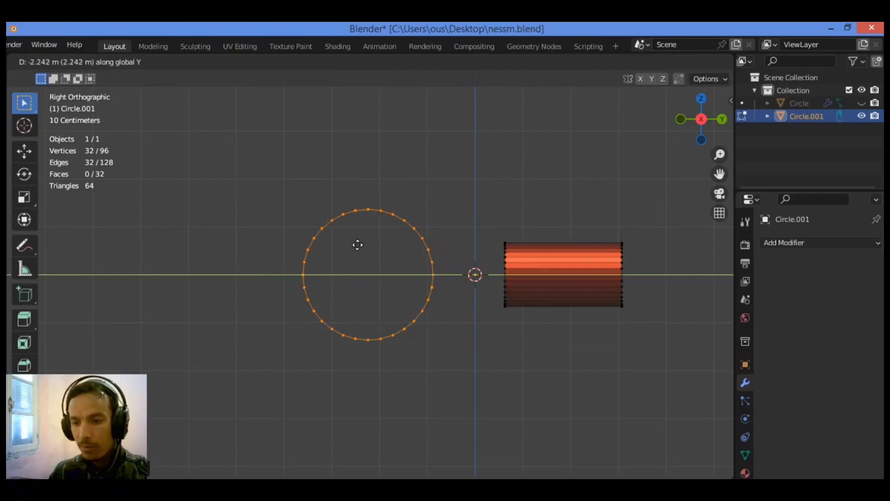
{"action": "left_click", "coordinate": [357, 244]}
{"action": "scroll", "coordinate": [419, 253], "scroll_direction": "up", "scroll_amount": 3}
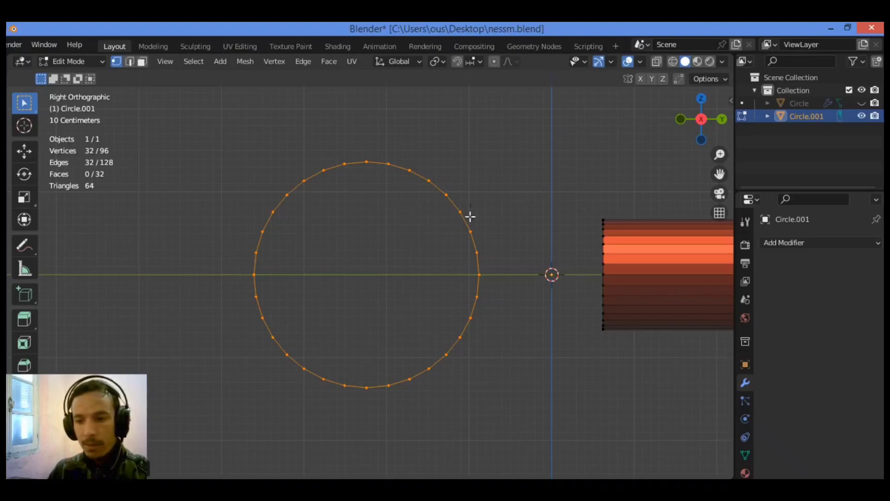
Extrude the large circle about -1.29 m along the X axis to form a wide open ring.
{"action": "left_click_drag", "start_coordinate": [688, 139], "coordinate": [692, 139]}
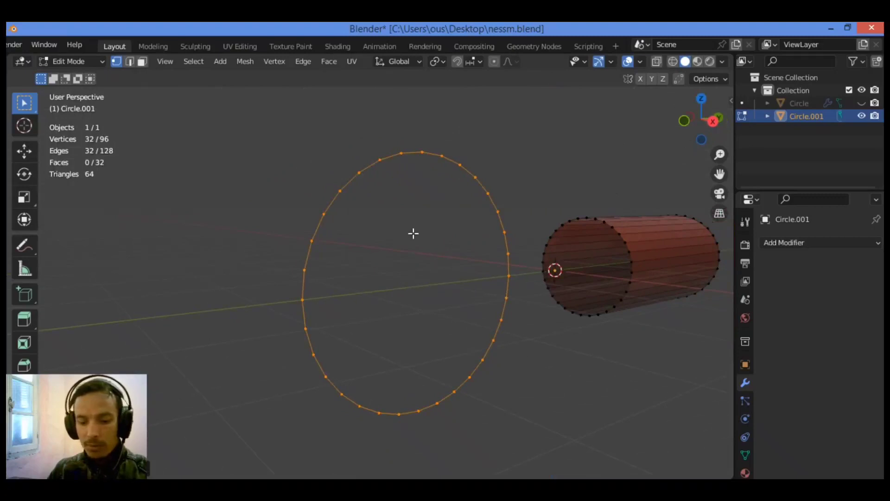
{"action": "key", "text": "e"}
{"action": "key", "text": "x"}
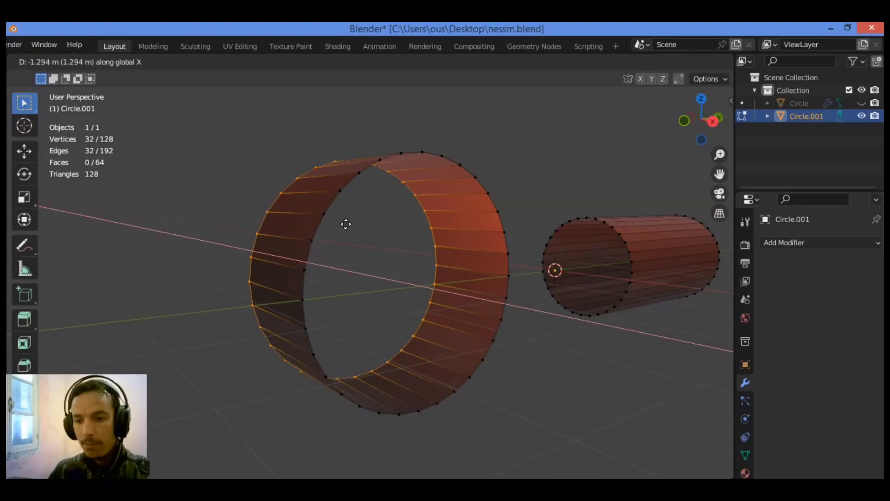
{"action": "left_click", "coordinate": [346, 223]}
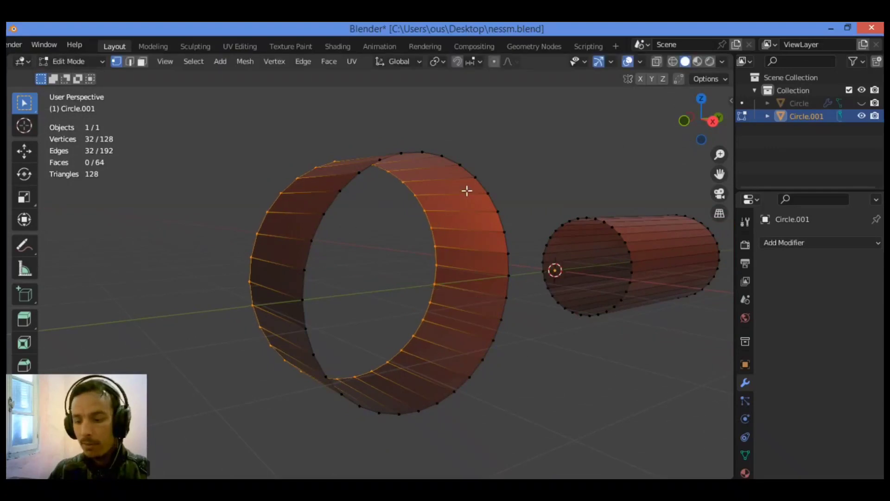
In the front view, select the whole ring and move it about 0.64 m along the X axis to centre it on the tube.
{"action": "key", "text": "KP_1"}
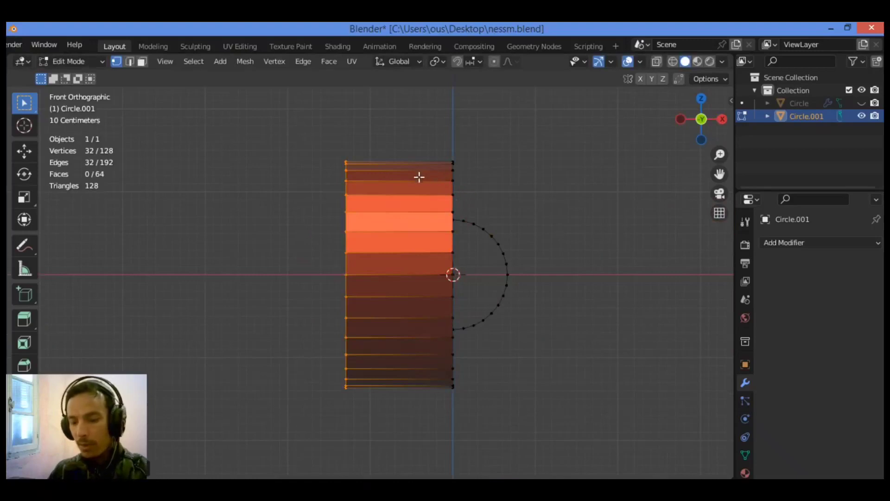
{"action": "left_click", "coordinate": [452, 177], "text": "alt+shift"}
{"action": "key", "text": "g"}
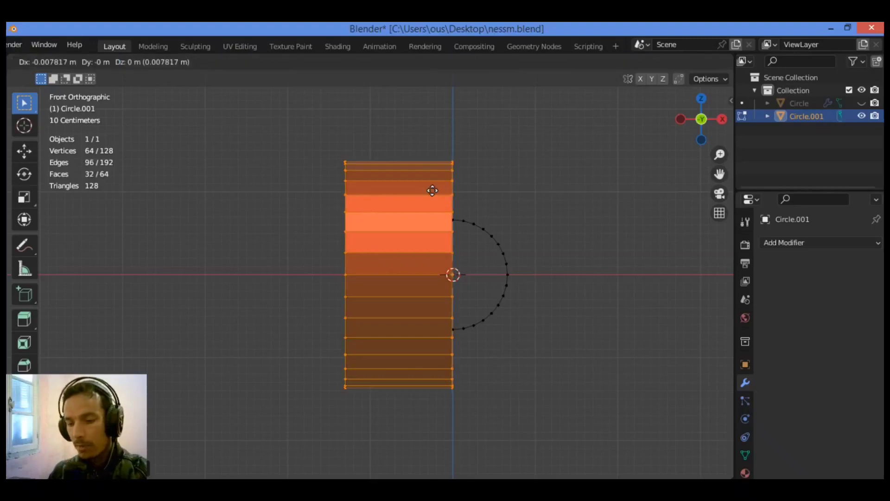
{"action": "key", "text": "x"}
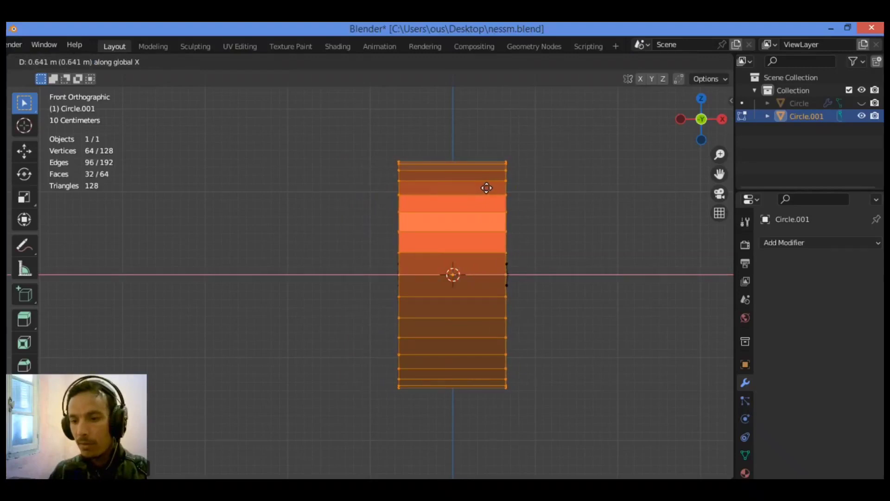
{"action": "left_click", "coordinate": [486, 188]}
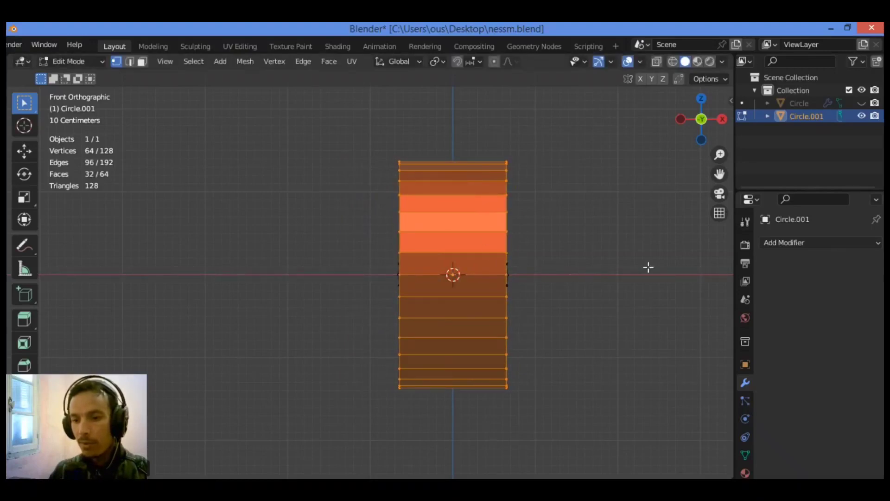
Add a centred loop cut around the ring's band and fatten that loop outward by about 0.134 m.
{"action": "left_click_drag", "start_coordinate": [706, 130], "coordinate": [631, 133]}
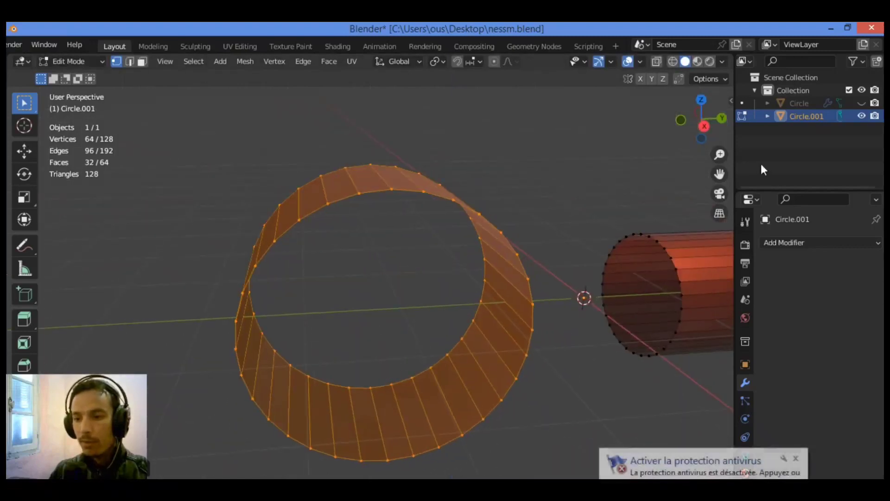
{"action": "left_click", "coordinate": [795, 458]}
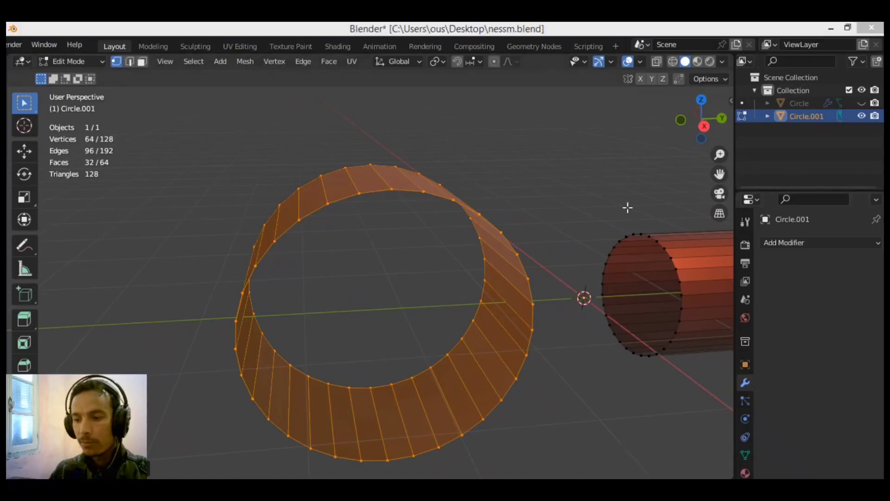
{"action": "left_click", "coordinate": [601, 173]}
{"action": "middle_click_drag", "start_coordinate": [600, 172], "coordinate": [332, 215]}
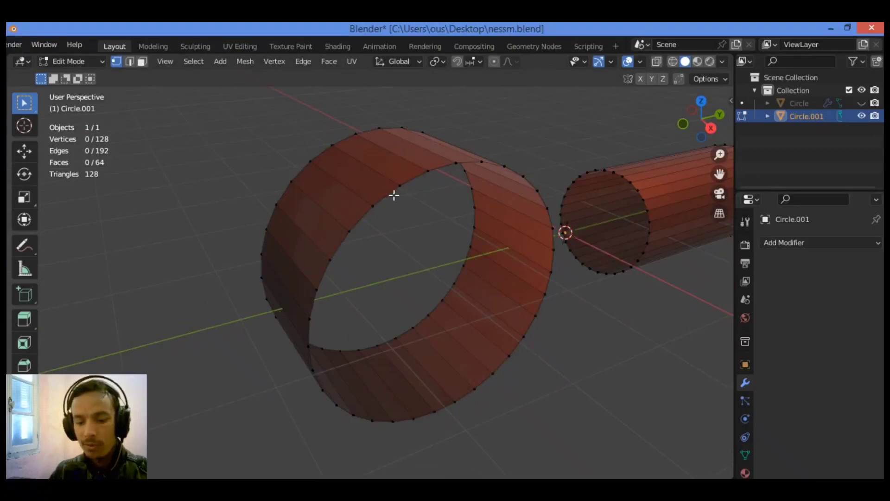
{"action": "key", "text": "ctrl+r"}
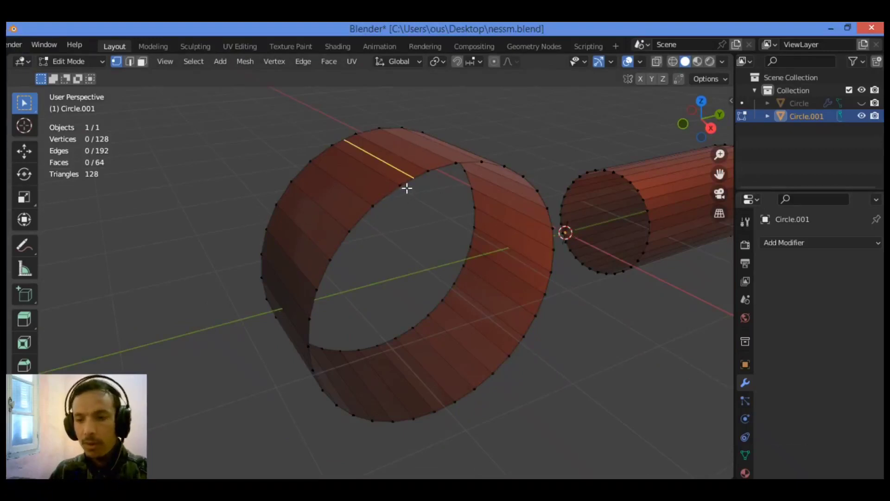
{"action": "left_click", "coordinate": [382, 165]}
{"action": "right_click", "coordinate": [382, 165]}
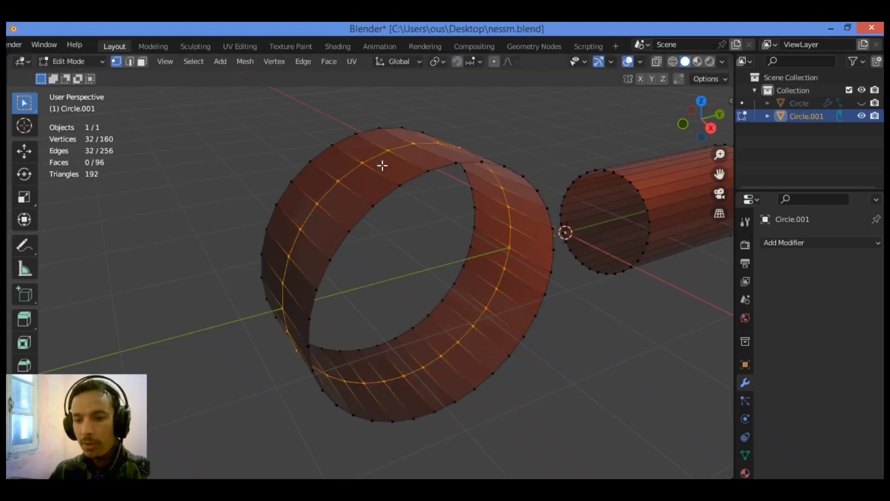
{"action": "key", "text": "alt+s"}
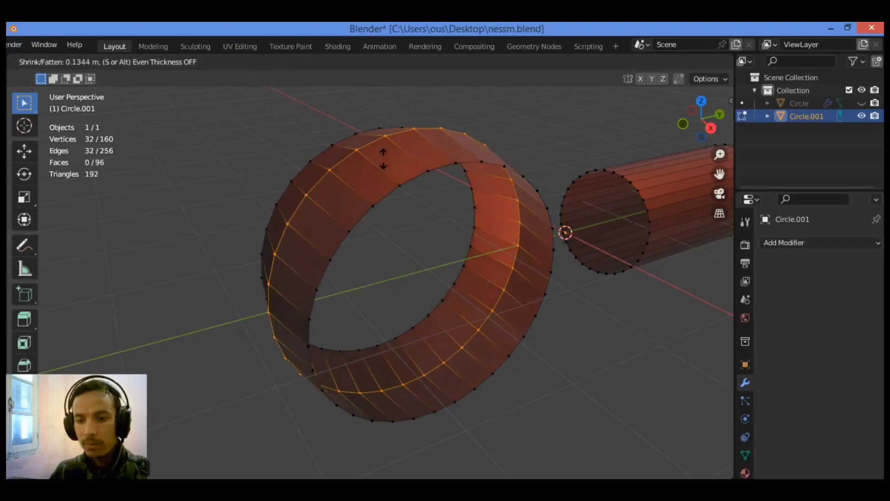
{"action": "left_click", "coordinate": [383, 159]}
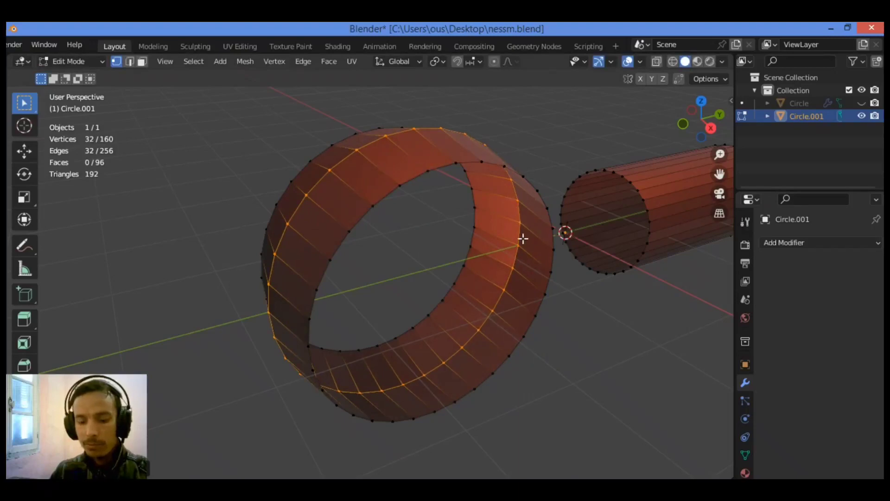
Bridge the opened side of the ring to the tube's near end with connecting faces.
{"action": "middle_click_drag", "start_coordinate": [522, 239], "coordinate": [484, 246]}
{"action": "left_click", "coordinate": [502, 212]}
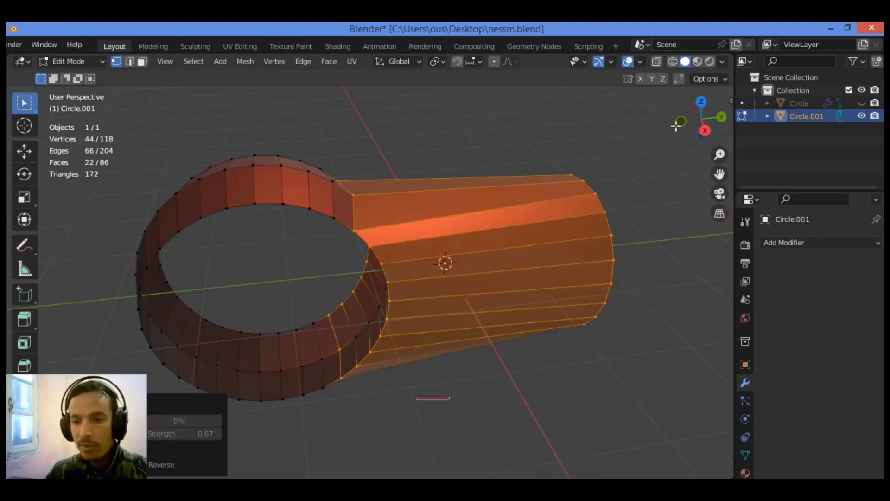
{"action": "left_click_drag", "start_coordinate": [702, 124], "coordinate": [723, 104]}
{"action": "left_click_drag", "start_coordinate": [456, 211], "coordinate": [452, 230]}
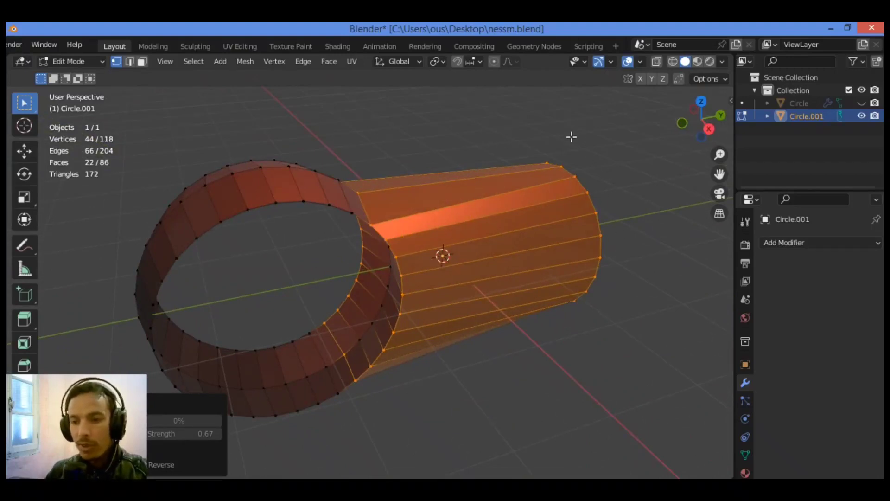
{"action": "left_click_drag", "start_coordinate": [707, 121], "coordinate": [694, 139]}
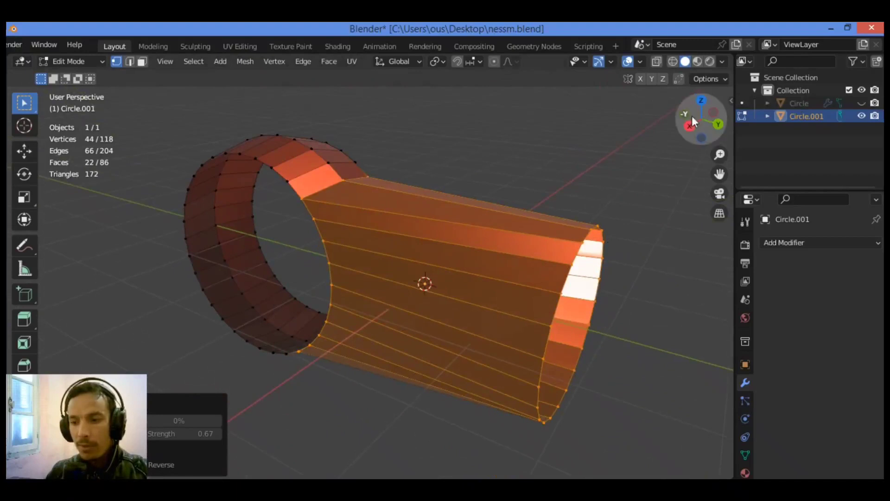
{"action": "left_click_drag", "start_coordinate": [692, 116], "coordinate": [697, 123]}
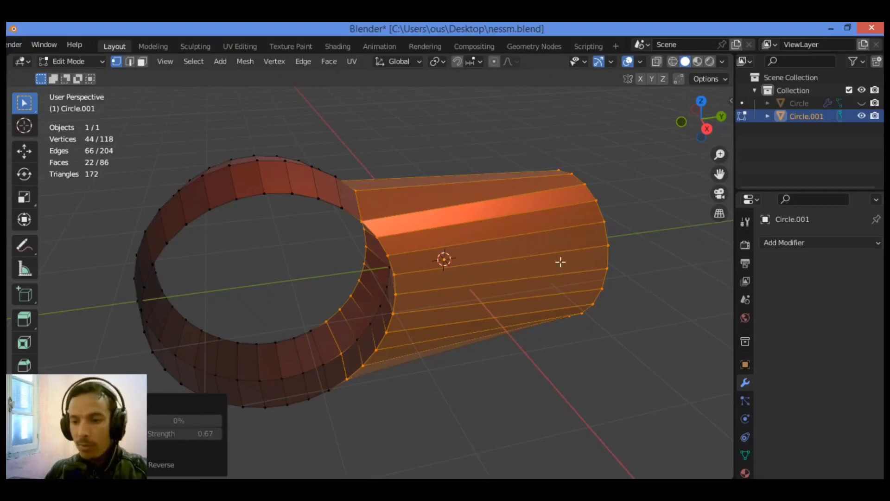
{"action": "mouse_move", "coordinate": [704, 131]}
{"action": "left_mouse_down"}
{"action": "mouse_move", "coordinate": [734, 103]}
{"action": "mouse_move", "coordinate": [709, 125]}
{"action": "left_mouse_up"}
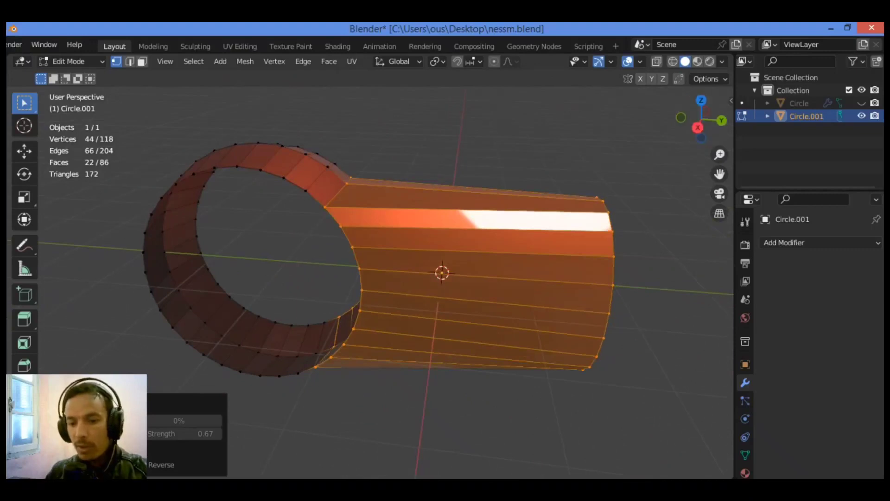
Try dividing the bridge between ring and tube into two segments.
{"action": "left_click", "coordinate": [131, 420]}
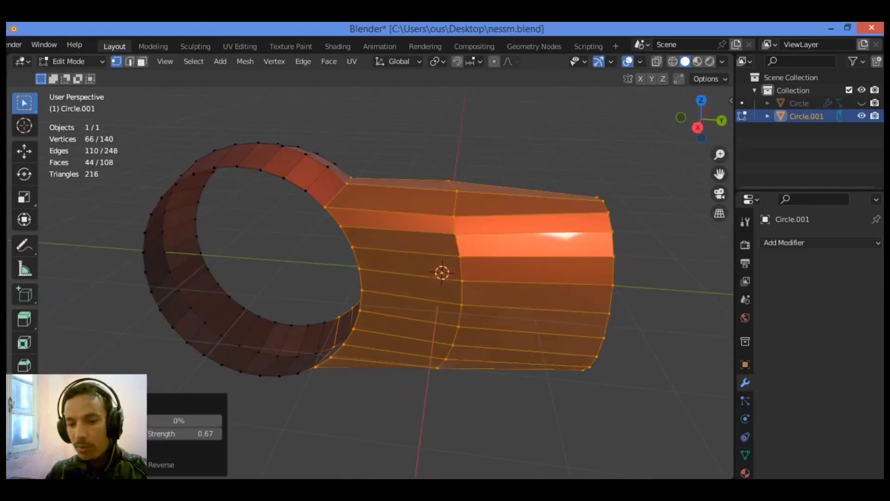
{"action": "left_click", "coordinate": [52, 420]}
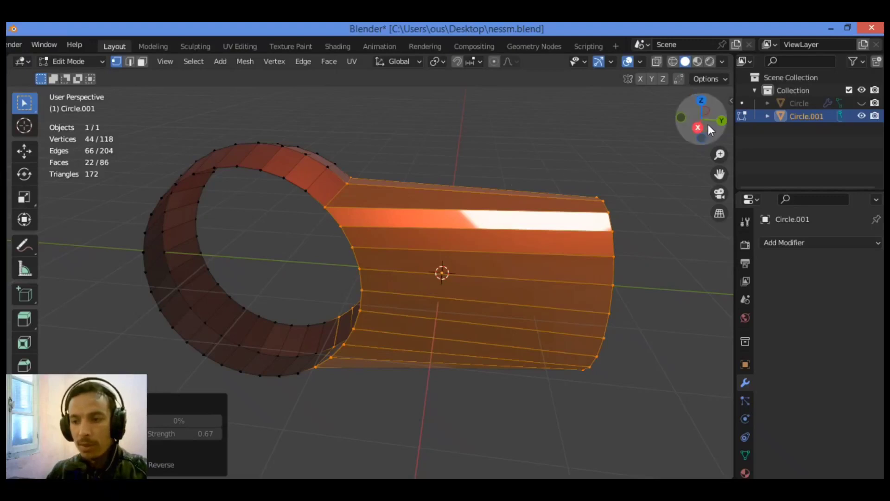
{"action": "left_click_drag", "start_coordinate": [700, 119], "coordinate": [709, 122]}
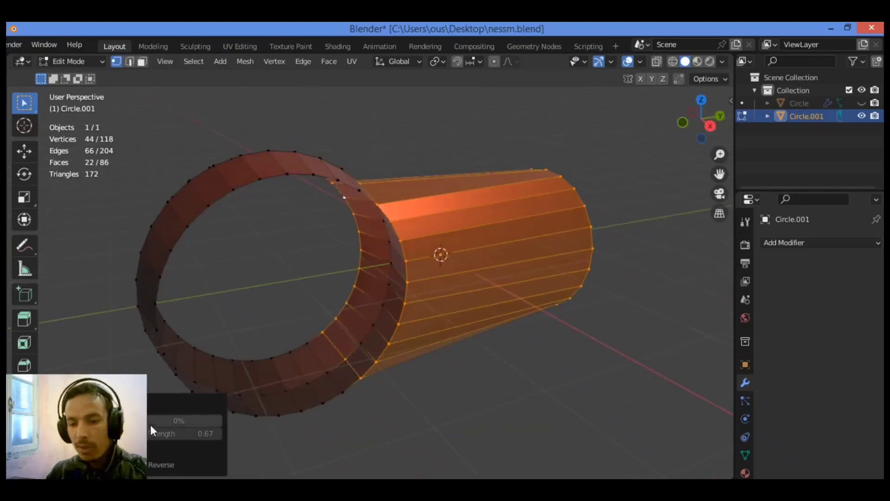
Try other twist settings on the bridge between ring and tube.
{"action": "left_click", "coordinate": [130, 464]}
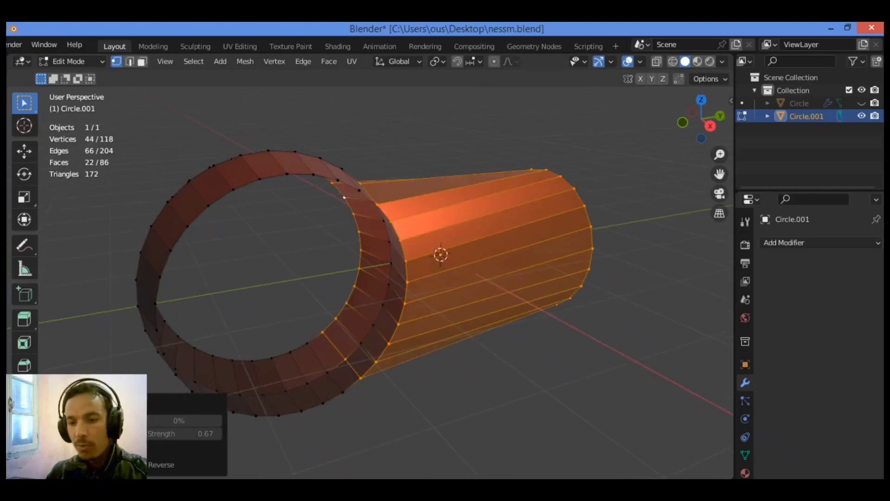
{"action": "left_click", "coordinate": [130, 464]}
{"action": "left_click", "coordinate": [130, 464]}
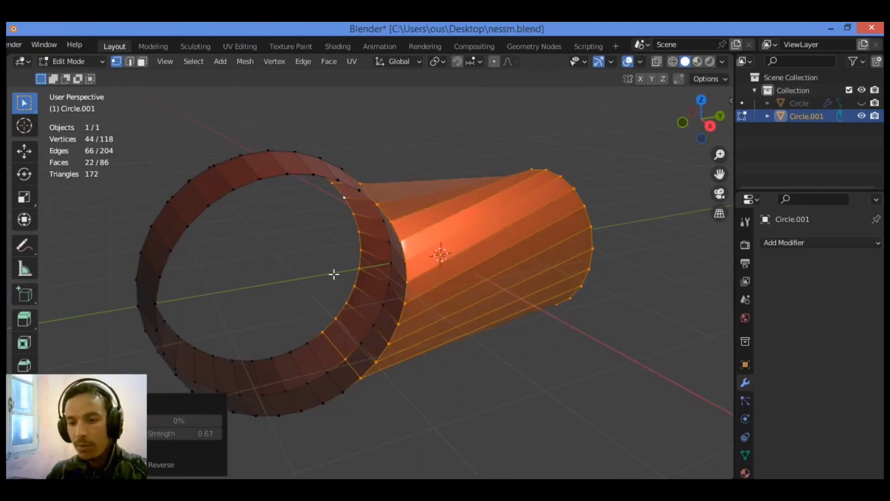
{"action": "left_click_drag", "start_coordinate": [701, 118], "coordinate": [686, 94]}
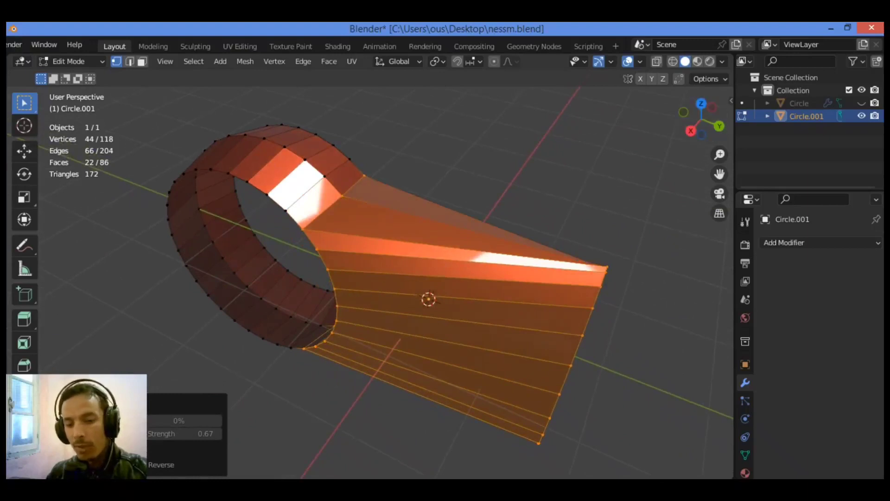
{"action": "left_click", "coordinate": [129, 465]}
{"action": "left_click", "coordinate": [130, 465]}
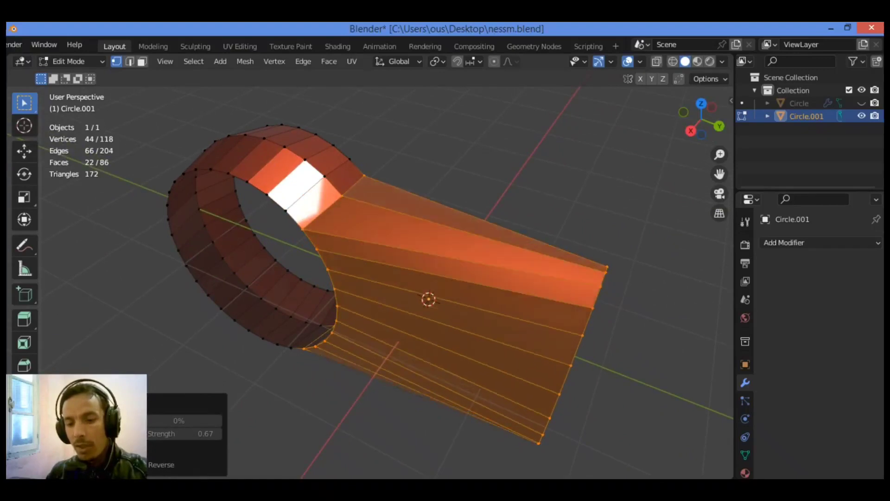
{"action": "left_click", "coordinate": [130, 465]}
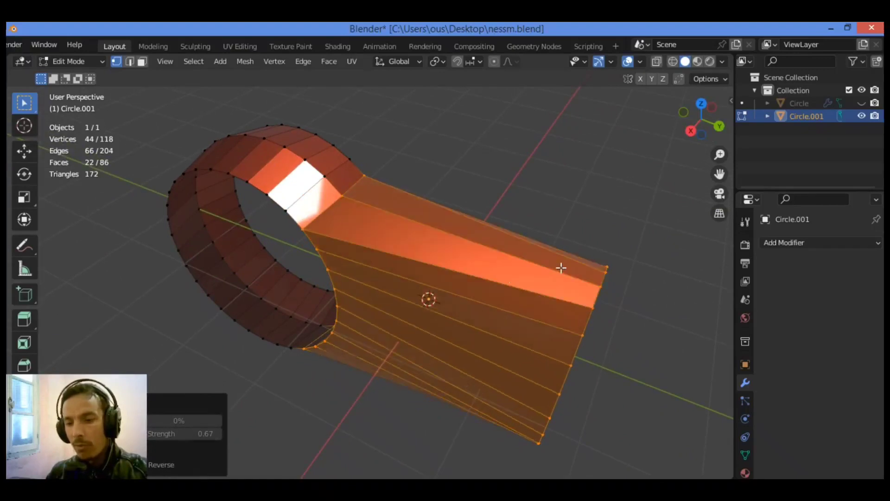
{"action": "mouse_move", "coordinate": [700, 123]}
{"action": "left_mouse_down"}
{"action": "mouse_move", "coordinate": [720, 122]}
{"action": "mouse_move", "coordinate": [705, 120]}
{"action": "left_mouse_up"}
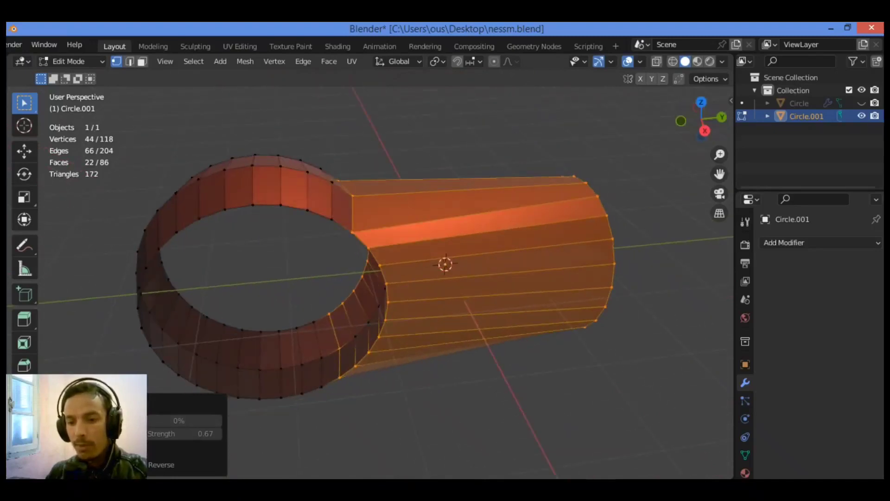
{"action": "left_click_drag", "start_coordinate": [701, 121], "coordinate": [695, 124]}
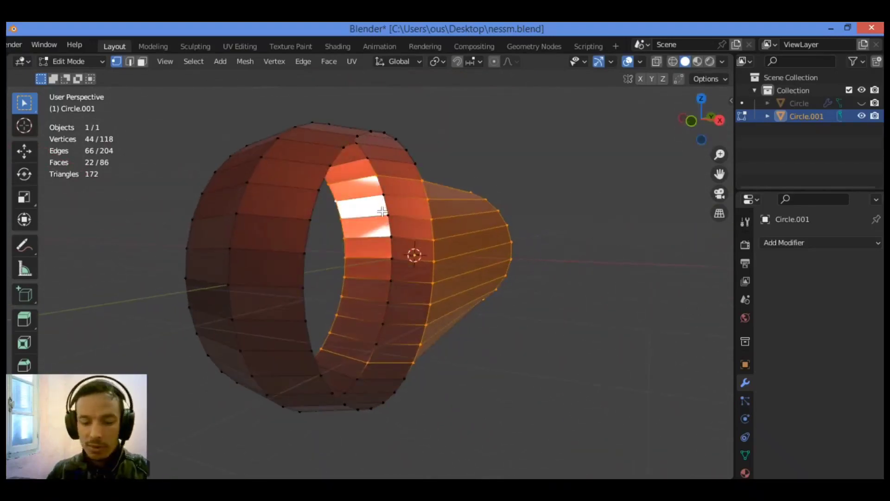
{"action": "key", "text": "c"}
{"action": "left_click_drag", "start_coordinate": [383, 198], "coordinate": [393, 231]}
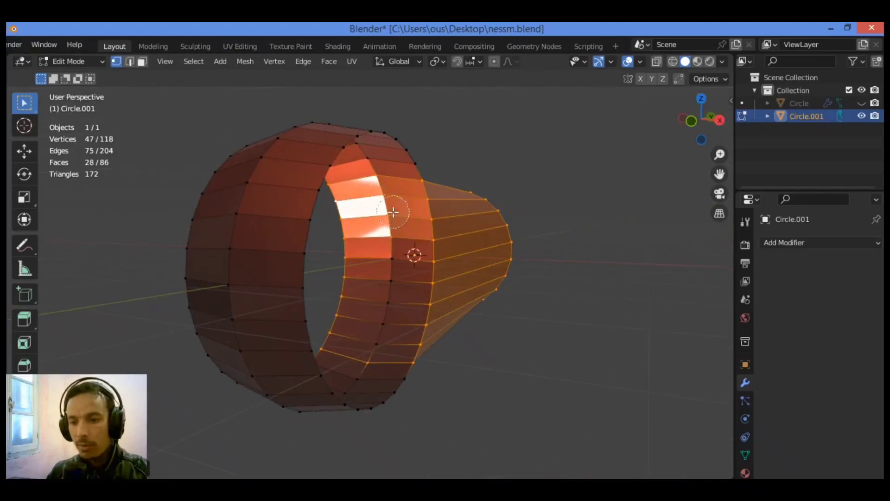
{"action": "right_click", "coordinate": [393, 212]}
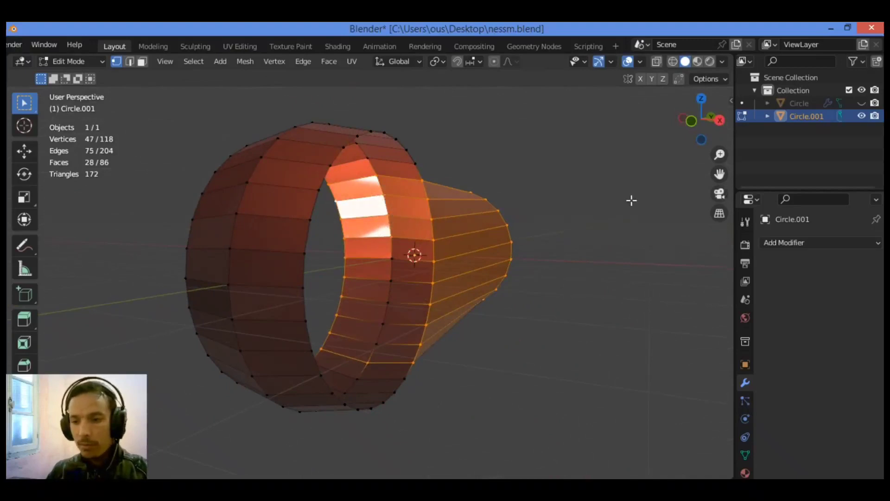
{"action": "left_click", "coordinate": [631, 200]}
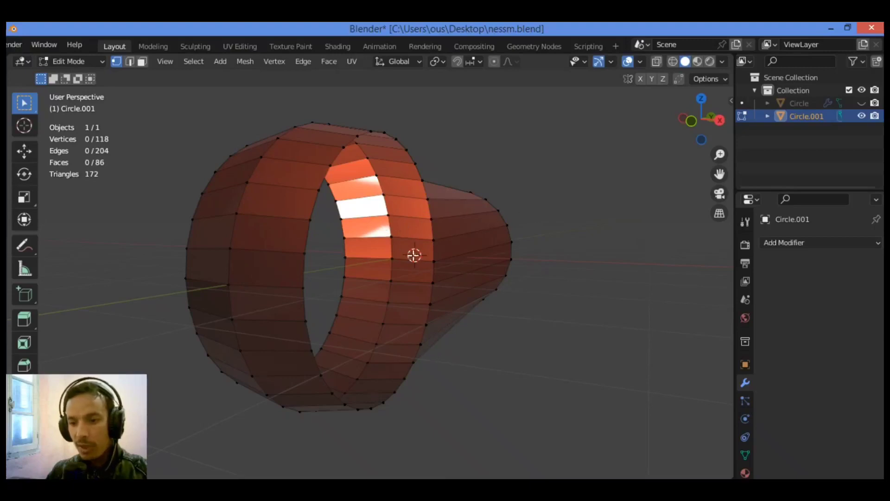
Delete the run of middle-loop vertices on the ring's inner wall where it faces the tube.
{"action": "left_click_drag", "start_coordinate": [712, 134], "coordinate": [689, 126]}
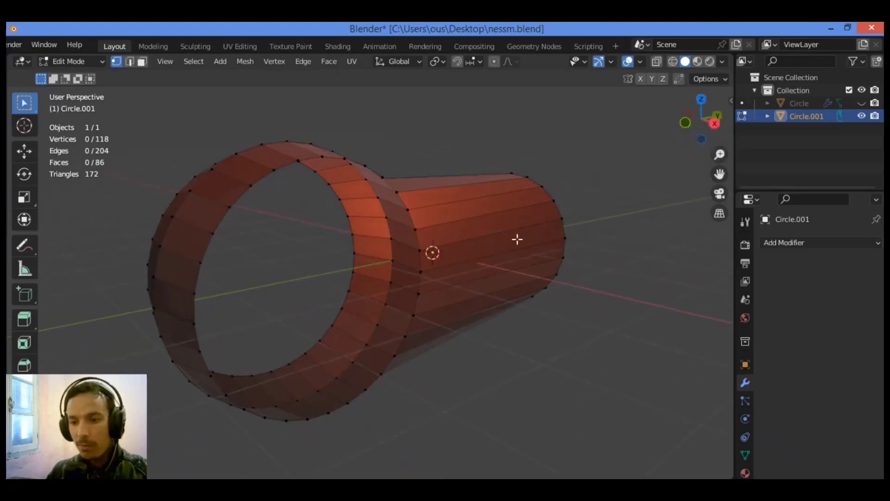
{"action": "left_click", "coordinate": [379, 200]}
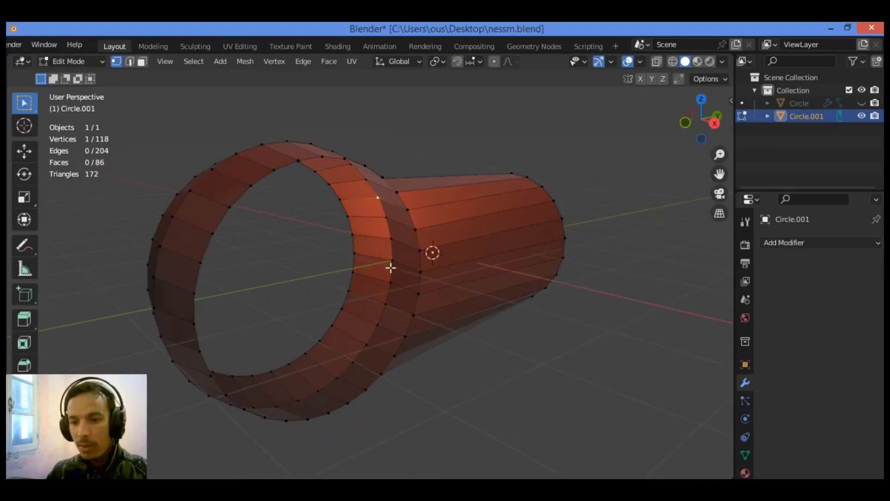
{"action": "left_click", "coordinate": [370, 341], "text": "ctrl"}
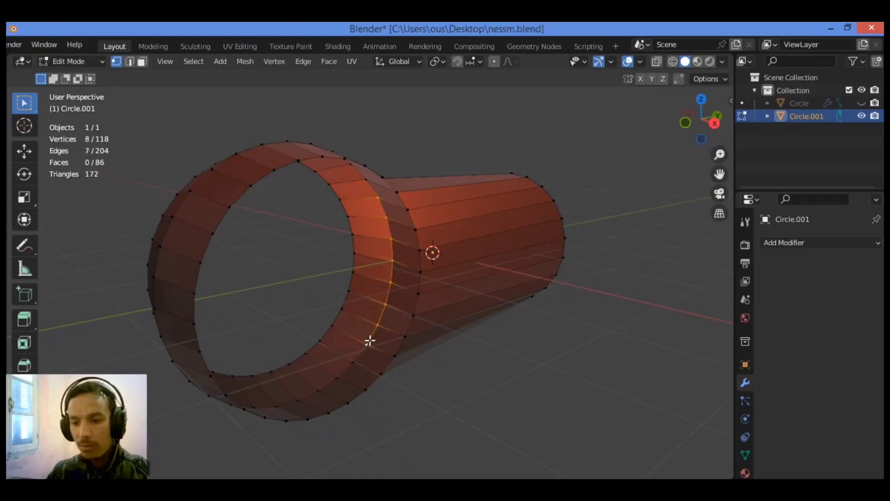
{"action": "key", "text": "x"}
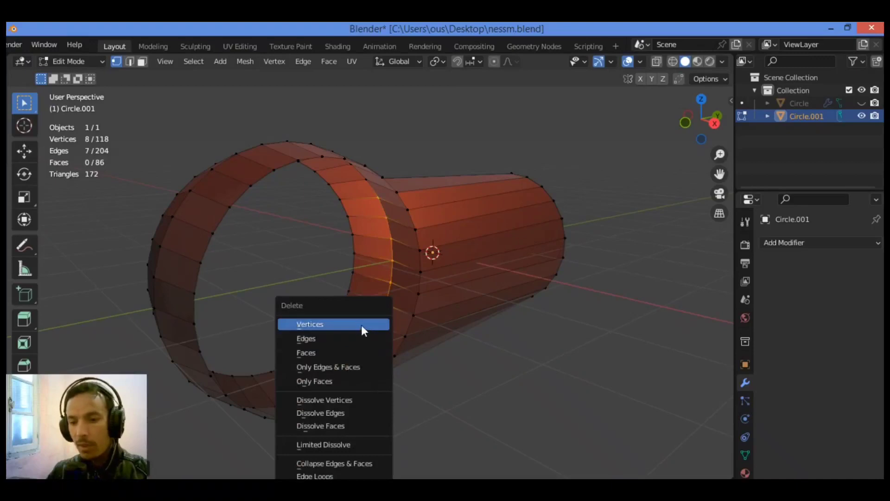
{"action": "left_click", "coordinate": [361, 325]}
{"action": "left_click_drag", "start_coordinate": [696, 121], "coordinate": [575, 269]}
{"action": "left_click_drag", "start_coordinate": [426, 158], "coordinate": [433, 168]}
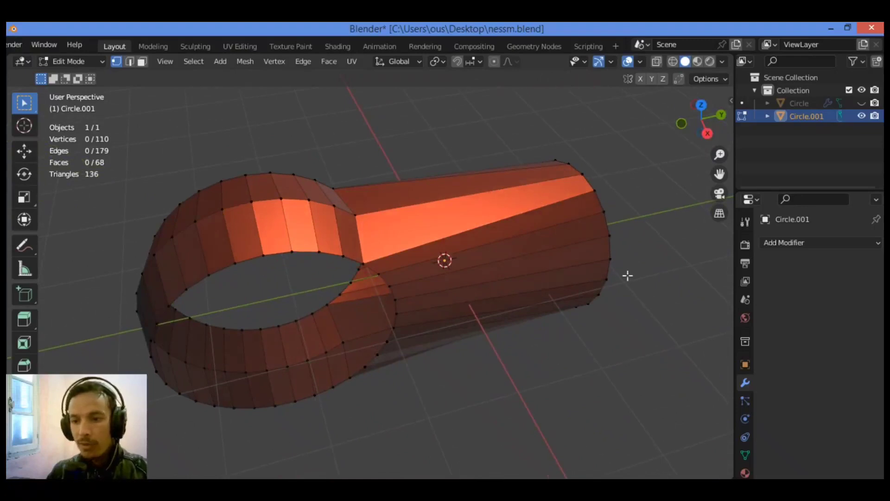
{"action": "left_click_drag", "start_coordinate": [720, 174], "coordinate": [437, 218]}
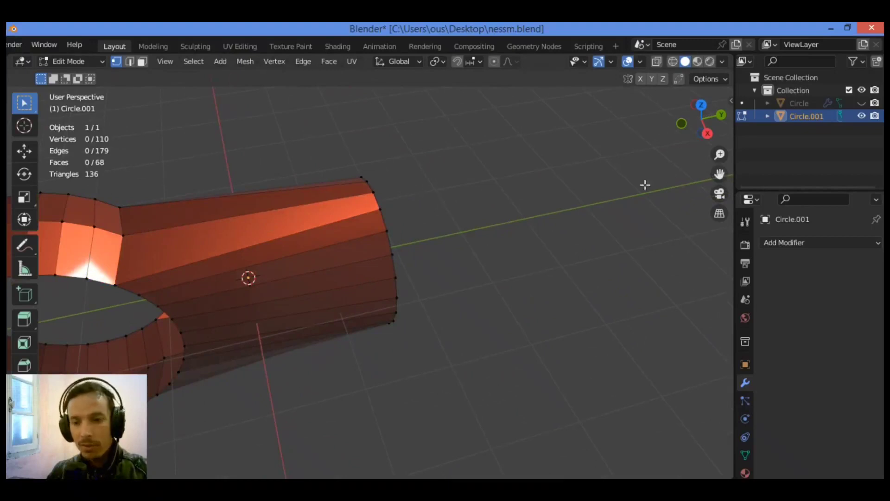
Extrude the open edge loop at the tube's far end outward along the Y axis to lengthen the tube.
{"action": "left_click_drag", "start_coordinate": [720, 175], "coordinate": [799, 162]}
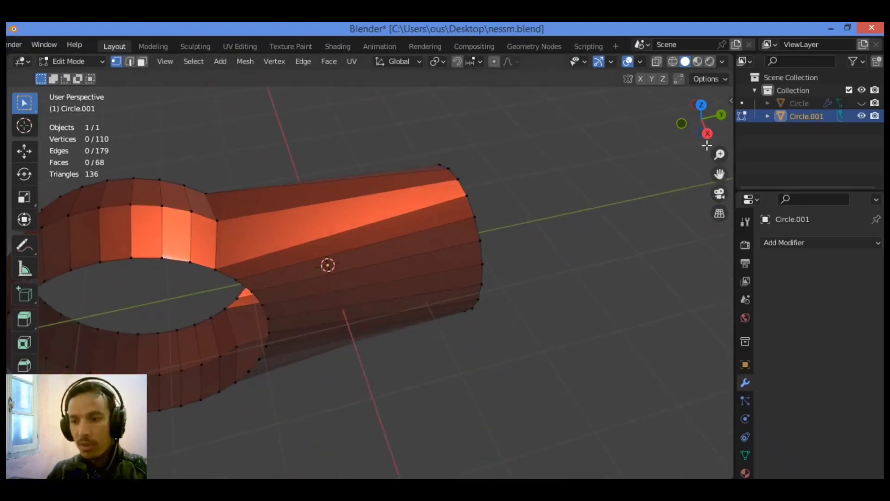
{"action": "left_click_drag", "start_coordinate": [720, 174], "coordinate": [602, 195]}
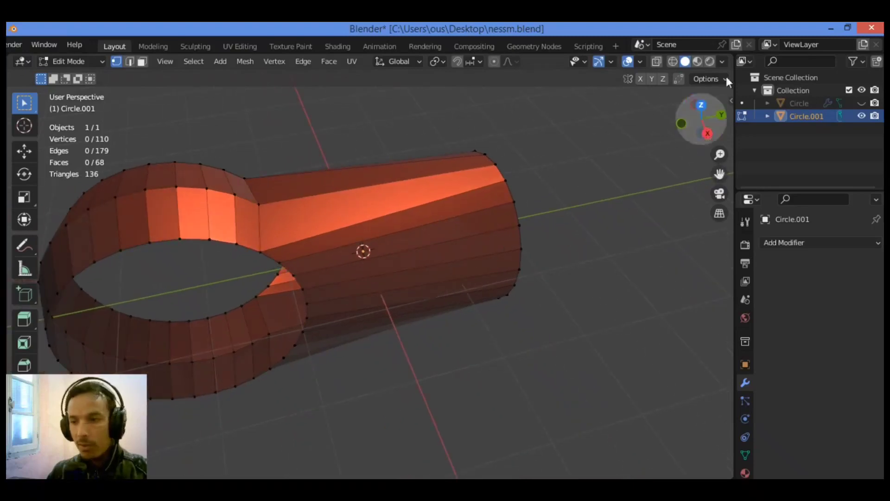
{"action": "left_click", "coordinate": [657, 61]}
{"action": "left_click_drag", "start_coordinate": [584, 110], "coordinate": [422, 343]}
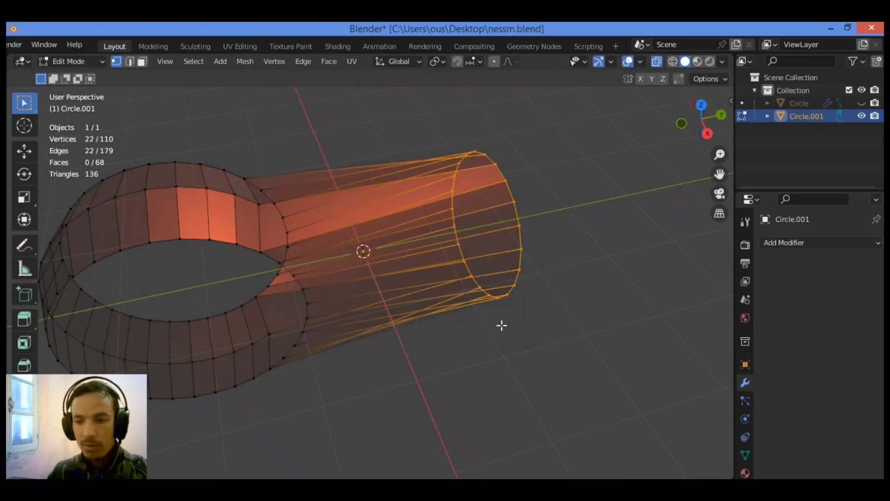
{"action": "key", "text": "e"}
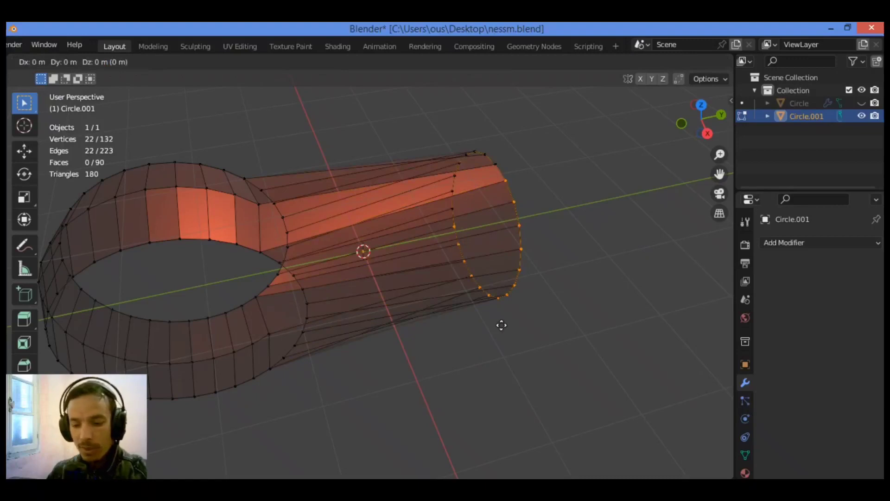
{"action": "key", "text": "y"}
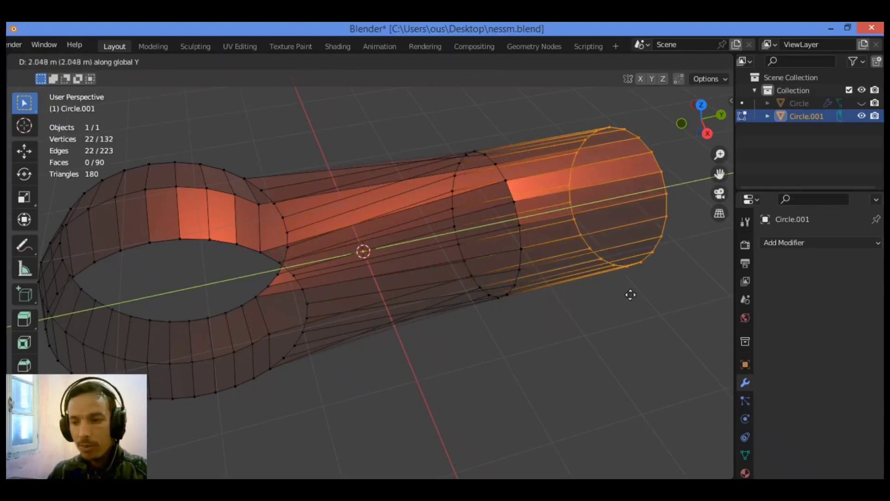
{"action": "left_click", "coordinate": [670, 285]}
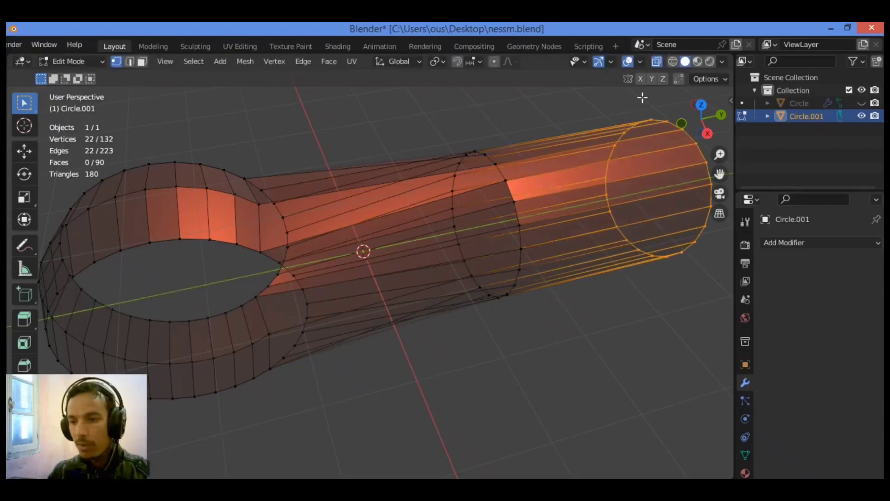
{"action": "left_click", "coordinate": [657, 62]}
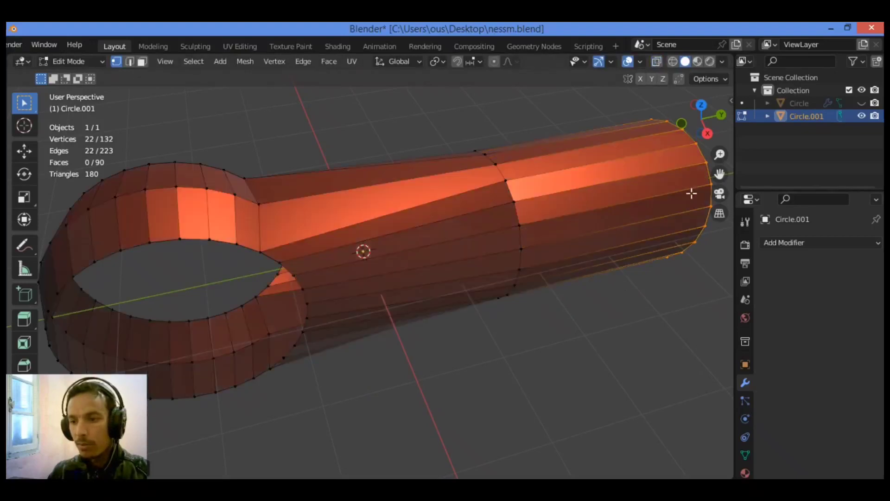
Add a centred loop cut around the tapered bridge between the ring and the tube.
{"action": "left_click_drag", "start_coordinate": [719, 174], "coordinate": [402, 264]}
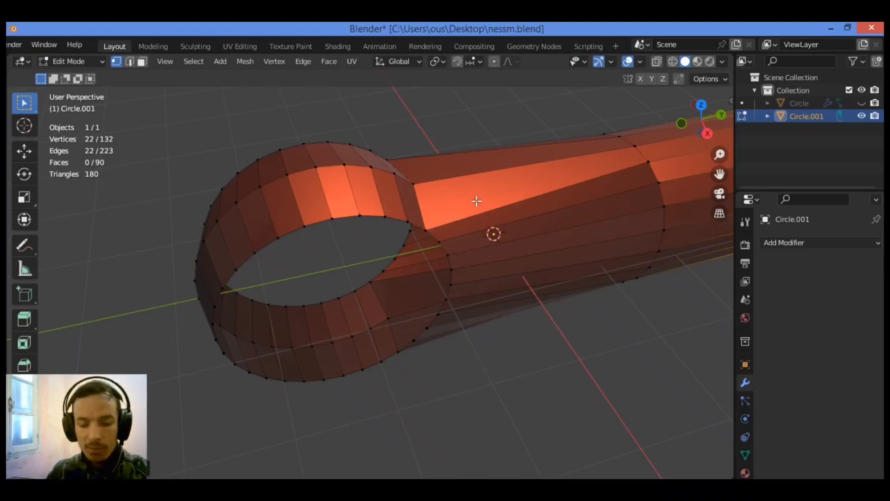
{"action": "left_click", "coordinate": [412, 194], "text": "alt"}
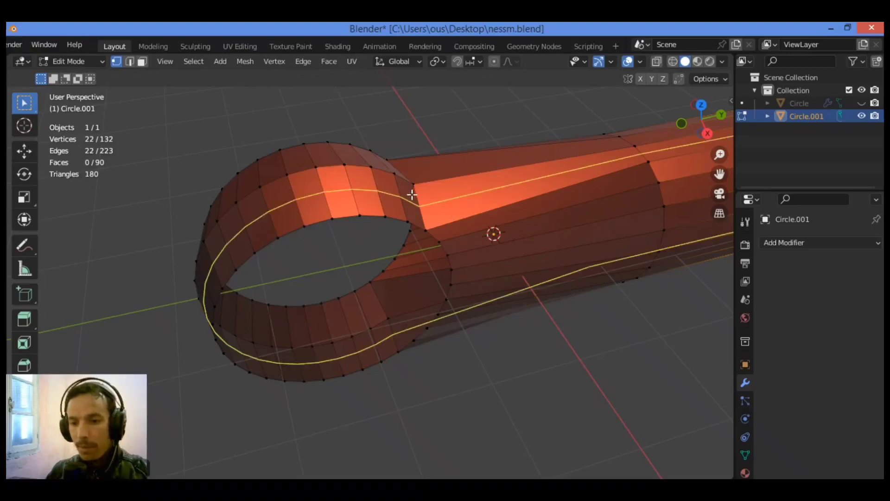
{"action": "left_click", "coordinate": [475, 218], "text": "alt"}
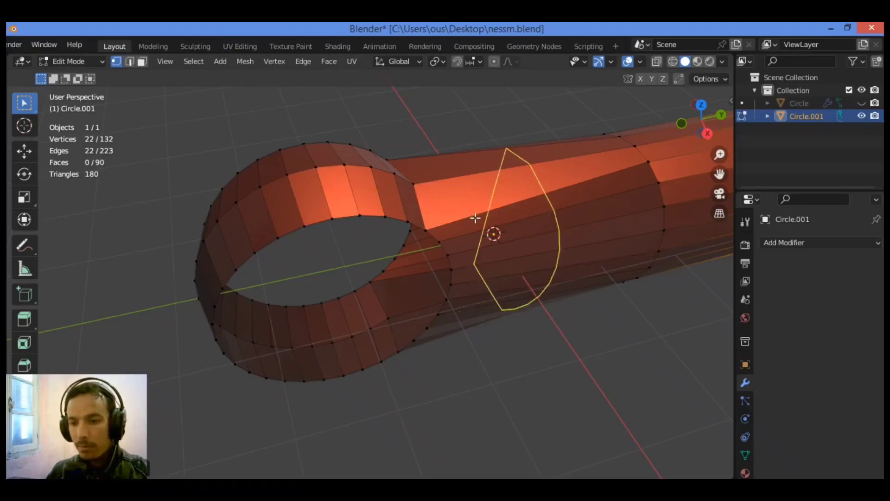
{"action": "key", "text": "ctrl+r"}
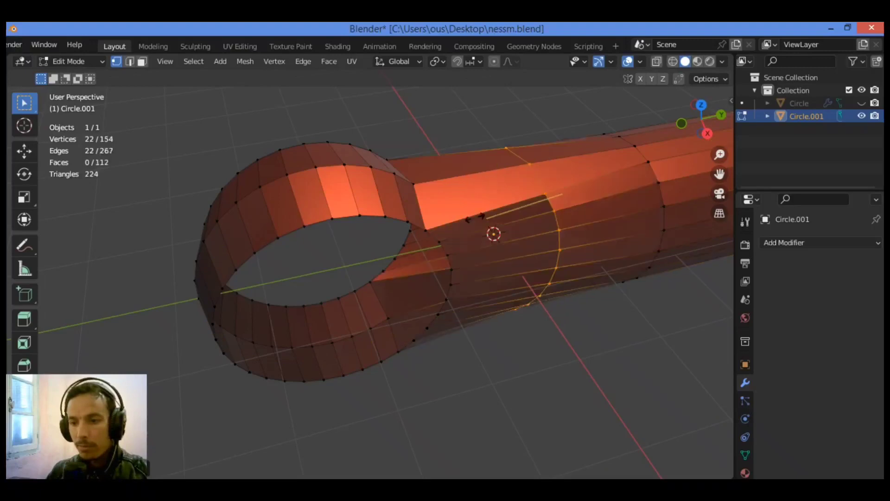
{"action": "left_click", "coordinate": [475, 218]}
{"action": "right_click", "coordinate": [475, 218]}
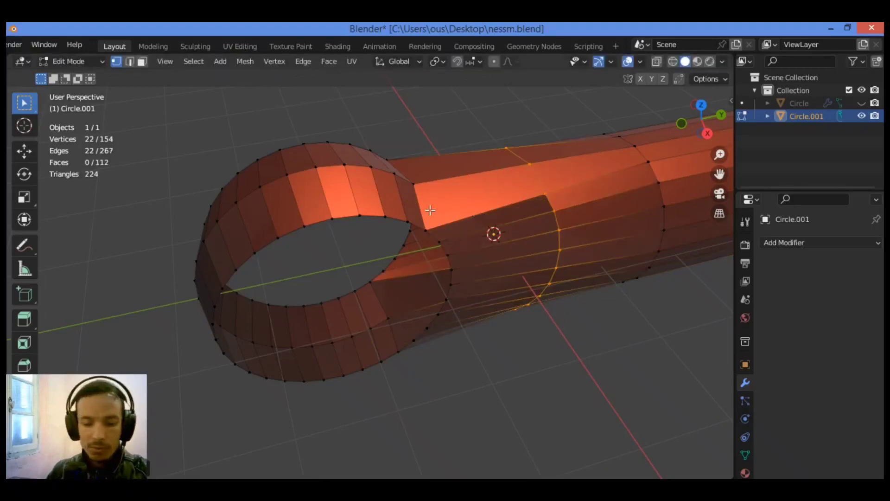
Try a lengthwise loop cut running around the ring's wall and along the tube.
{"action": "key", "text": "ctrl+r"}
{"action": "left_click", "coordinate": [412, 209]}
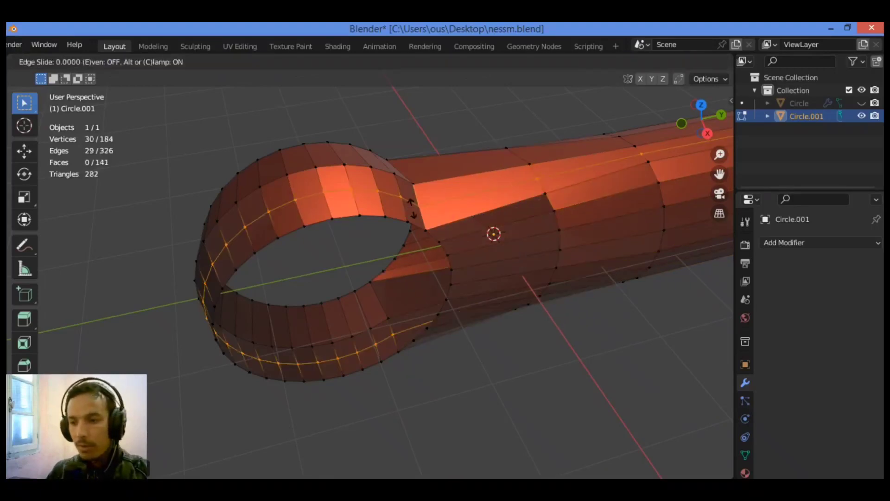
{"action": "right_click", "coordinate": [413, 210]}
{"action": "left_click_drag", "start_coordinate": [719, 174], "coordinate": [567, 192]}
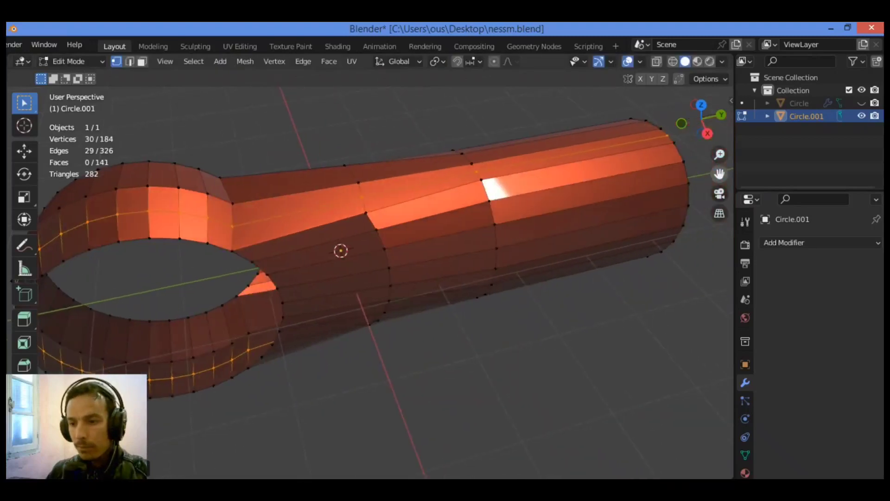
{"action": "left_click_drag", "start_coordinate": [466, 209], "coordinate": [541, 206]}
{"action": "key", "text": "ctrl+z"}
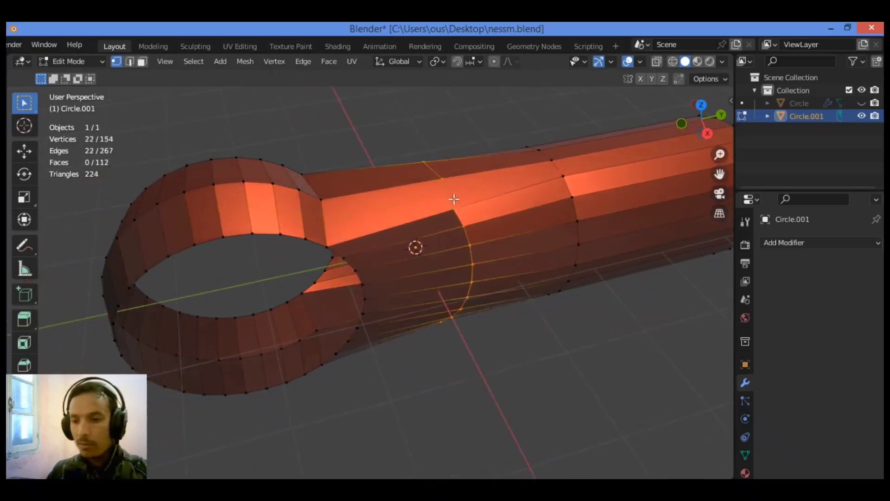
Select the two opposite vertices spanning the ring's inner wall near the upper corner where it meets the tube.
{"action": "left_click", "coordinate": [525, 322]}
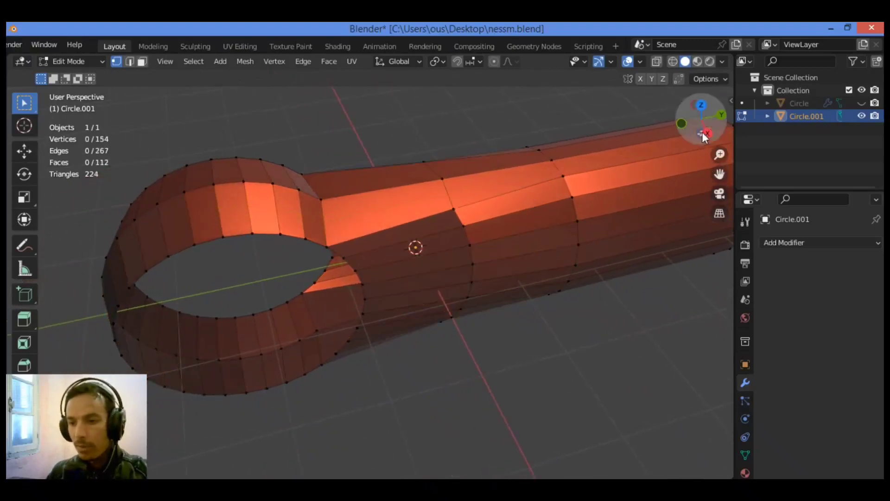
{"action": "left_click_drag", "start_coordinate": [701, 119], "coordinate": [427, 207]}
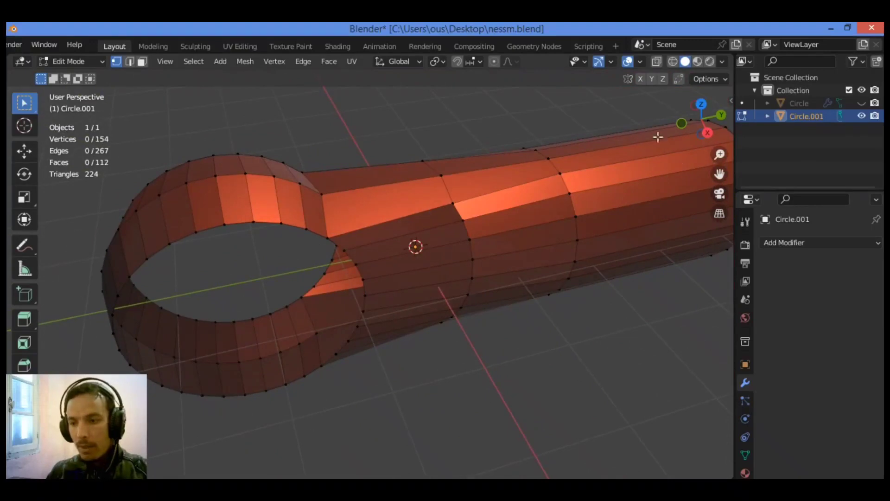
{"action": "left_click_drag", "start_coordinate": [720, 174], "coordinate": [721, 175]}
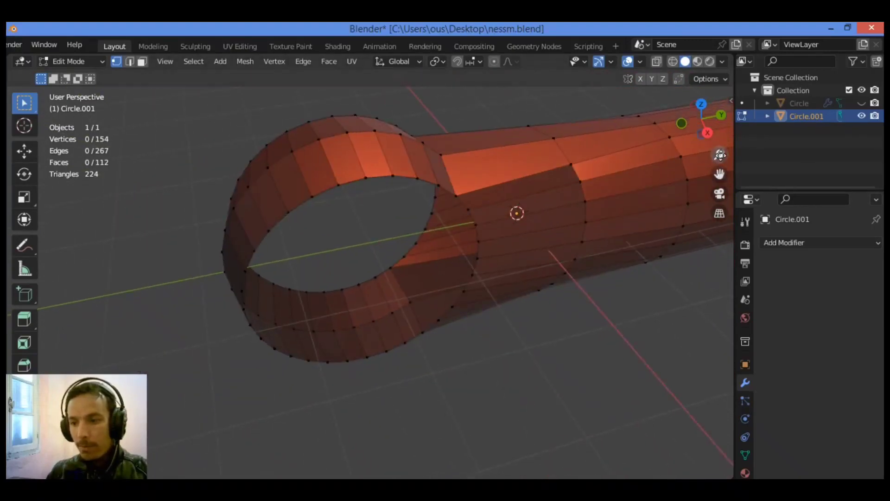
{"action": "left_click_drag", "start_coordinate": [719, 155], "coordinate": [681, 126]}
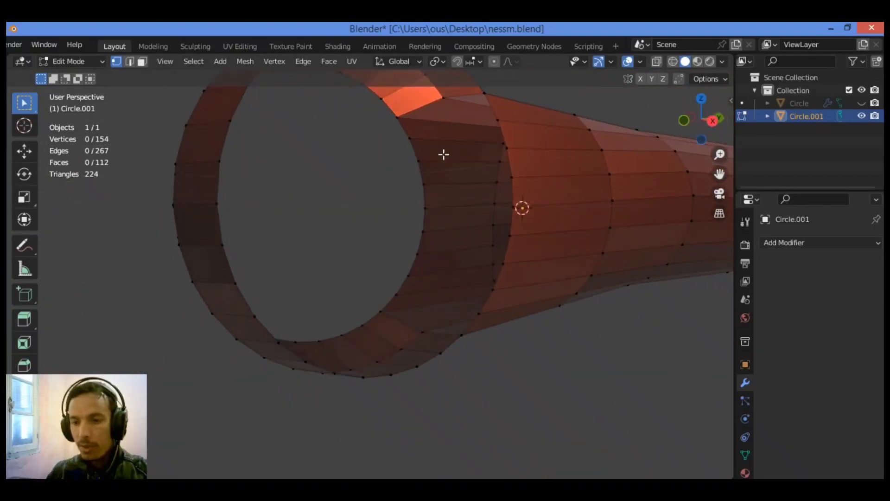
{"action": "left_click", "coordinate": [410, 139]}
{"action": "left_click", "coordinate": [498, 119], "text": "shift"}
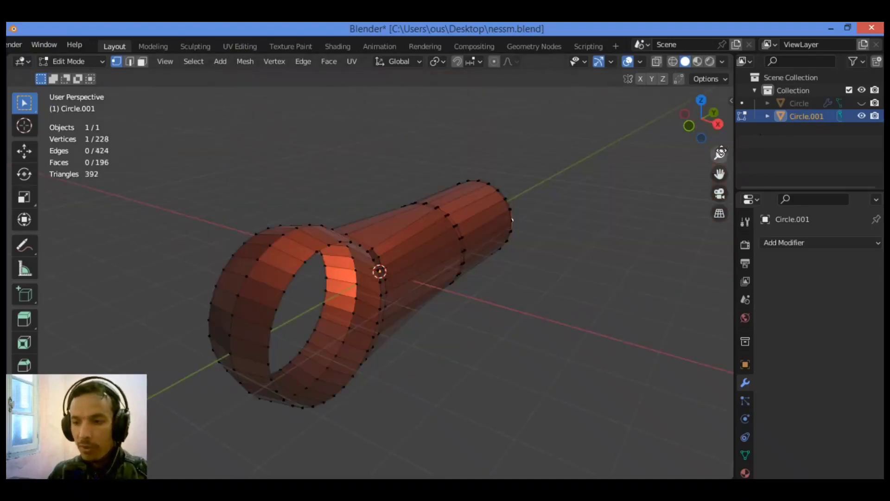
Inspect the tube's edge loops and the ring's inner wall and joint from several sides.
{"action": "left_click_drag", "start_coordinate": [721, 152], "coordinate": [633, 151]}
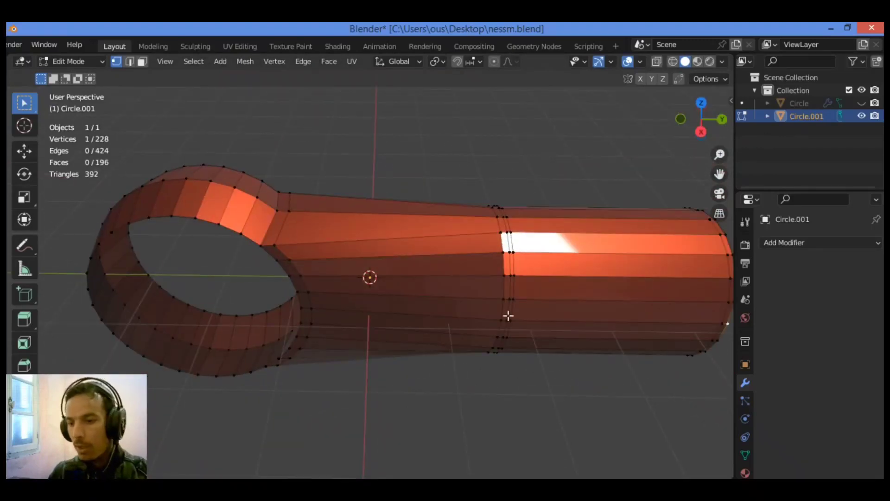
{"action": "left_click_drag", "start_coordinate": [719, 174], "coordinate": [569, 310]}
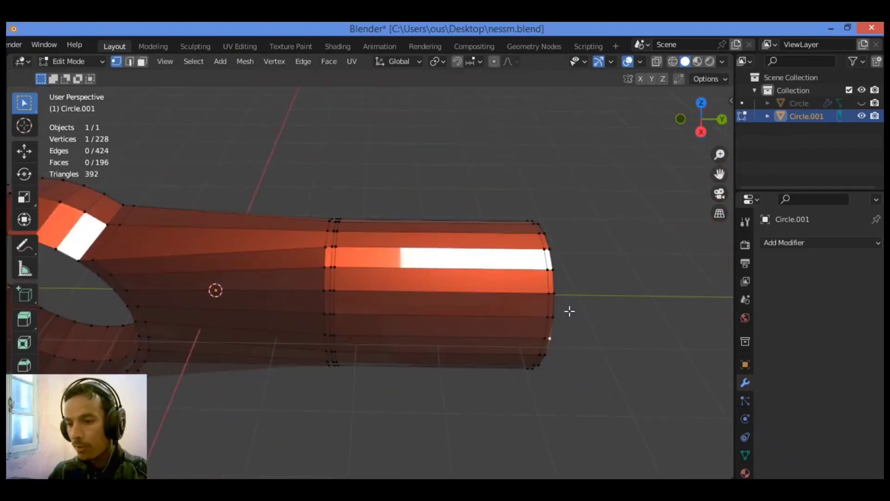
{"action": "left_click_drag", "start_coordinate": [719, 174], "coordinate": [883, 134]}
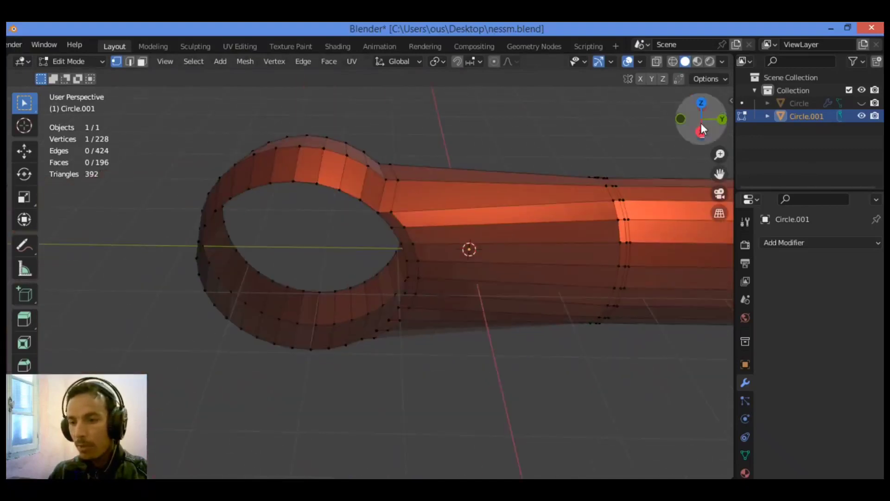
{"action": "left_click_drag", "start_coordinate": [701, 119], "coordinate": [784, 75]}
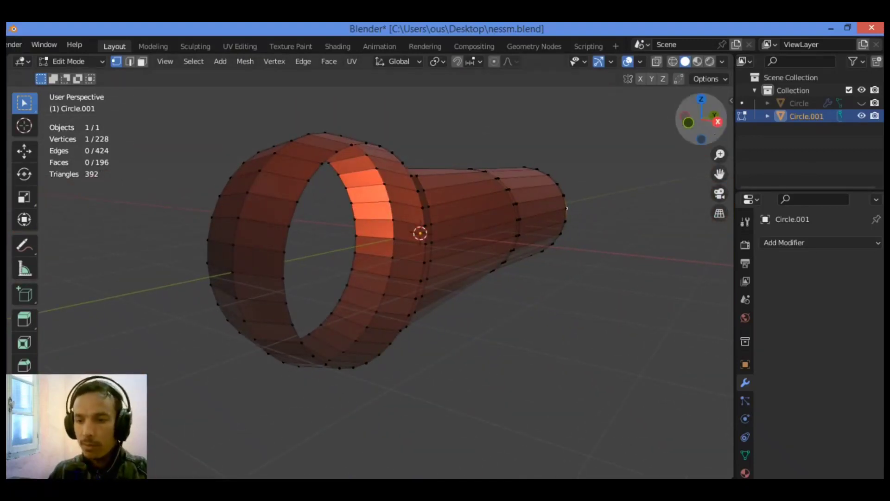
{"action": "mouse_move", "coordinate": [701, 119]}
{"action": "left_mouse_down"}
{"action": "mouse_move", "coordinate": [647, 182]}
{"action": "mouse_move", "coordinate": [643, 44]}
{"action": "mouse_move", "coordinate": [644, 88]}
{"action": "mouse_move", "coordinate": [626, 151]}
{"action": "mouse_move", "coordinate": [656, 173]}
{"action": "mouse_move", "coordinate": [705, 135]}
{"action": "left_mouse_up"}
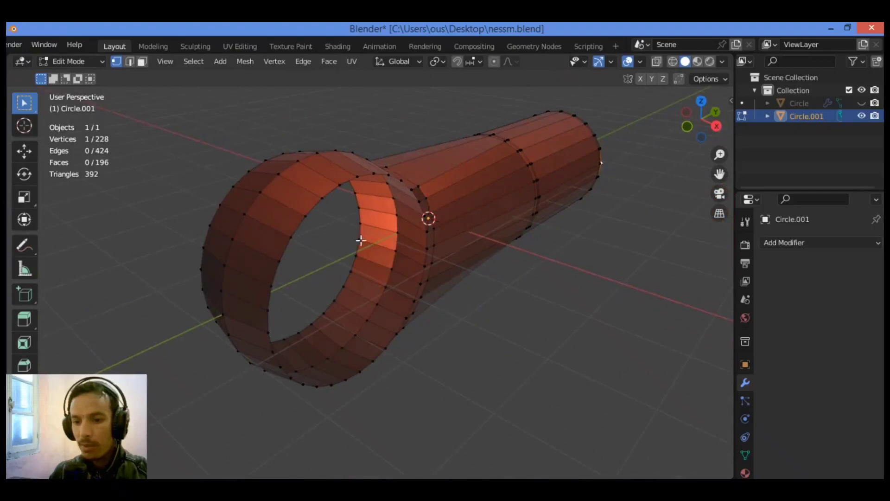
{"action": "middle_click_drag", "start_coordinate": [438, 197], "coordinate": [325, 182]}
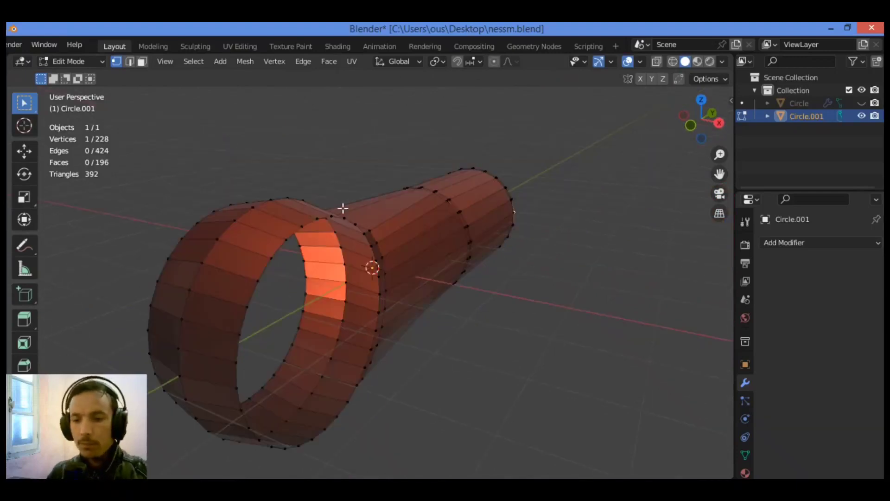